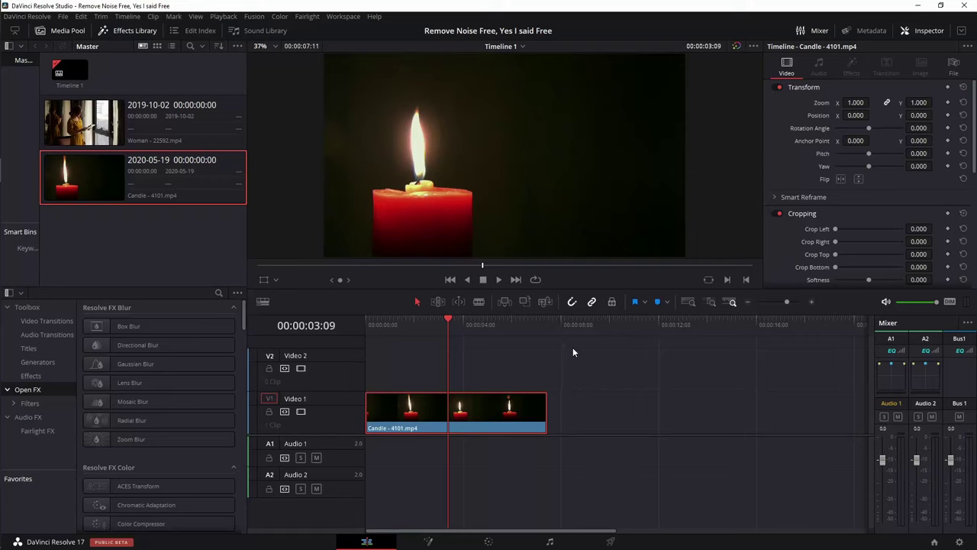
# Scrub the timeline through the candle clip and park the playhead at 00:00:03:04
pyautogui.click(81, 177)
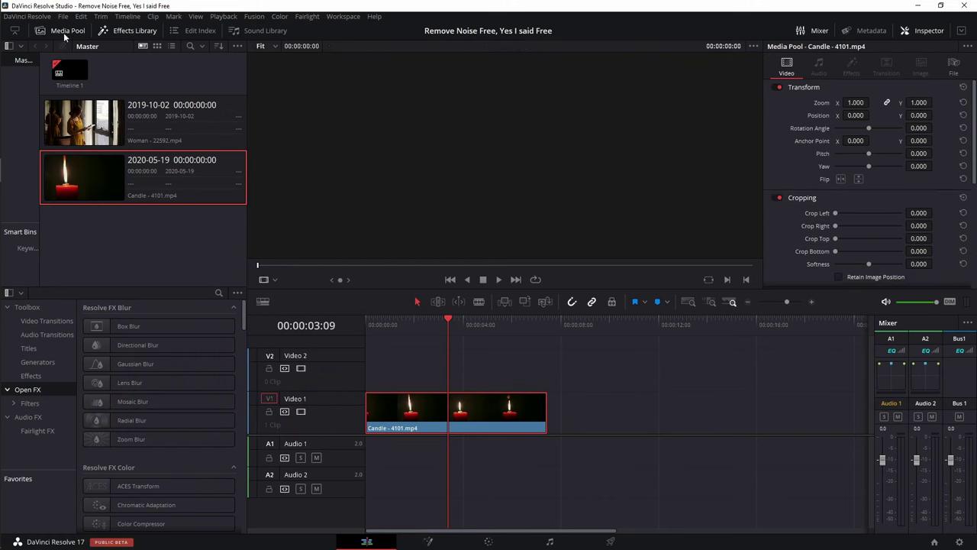
pyautogui.click(447, 325)
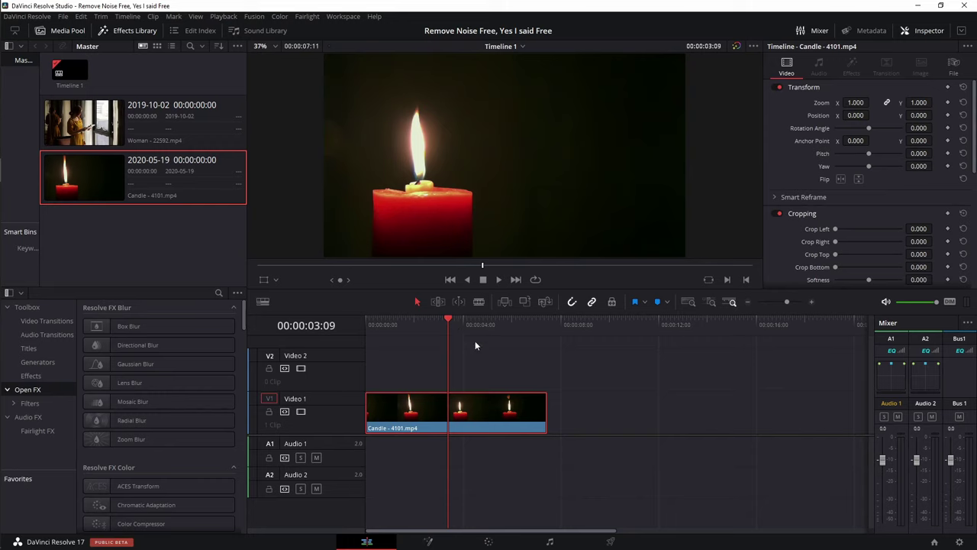
pyautogui.moveTo(454, 323); pyautogui.dragTo(446, 320)
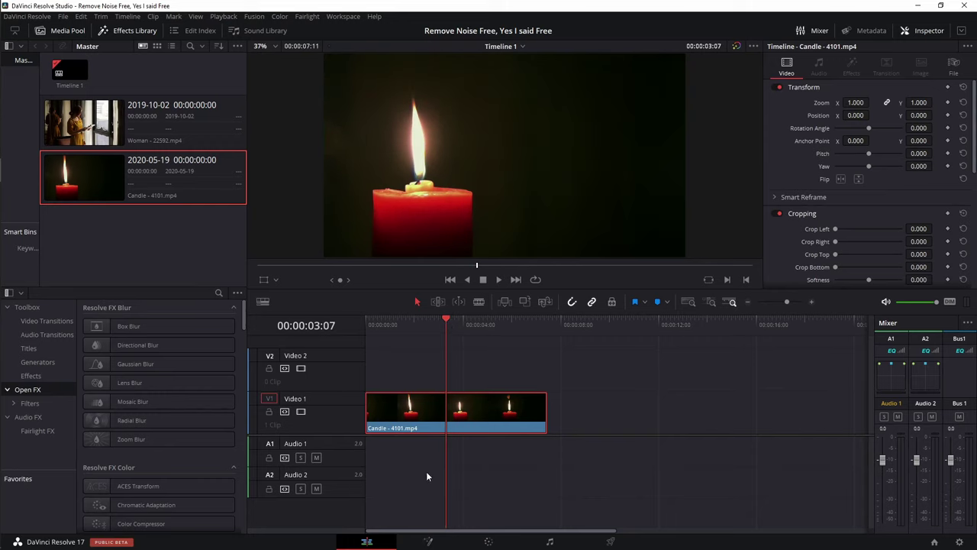
pyautogui.moveTo(445, 324); pyautogui.dragTo(448, 324)
pyautogui.click(144, 68)
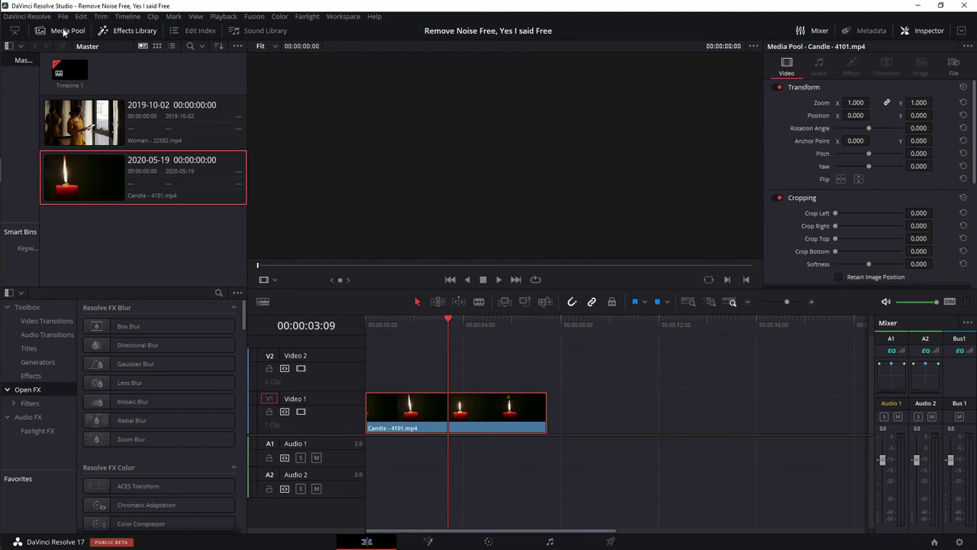
pyautogui.click(447, 325)
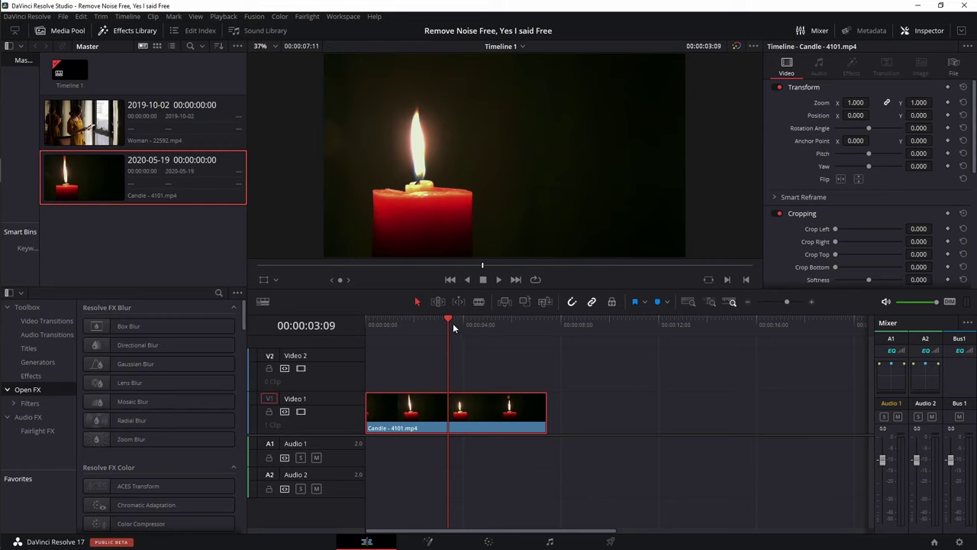
pyautogui.moveTo(452, 323); pyautogui.dragTo(445, 321)
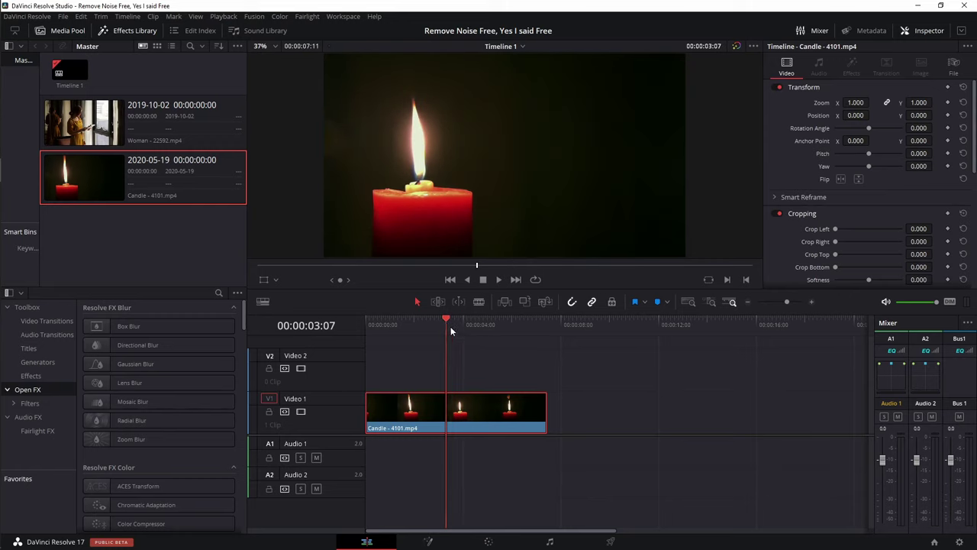
pyautogui.moveTo(442, 322); pyautogui.dragTo(443, 323)
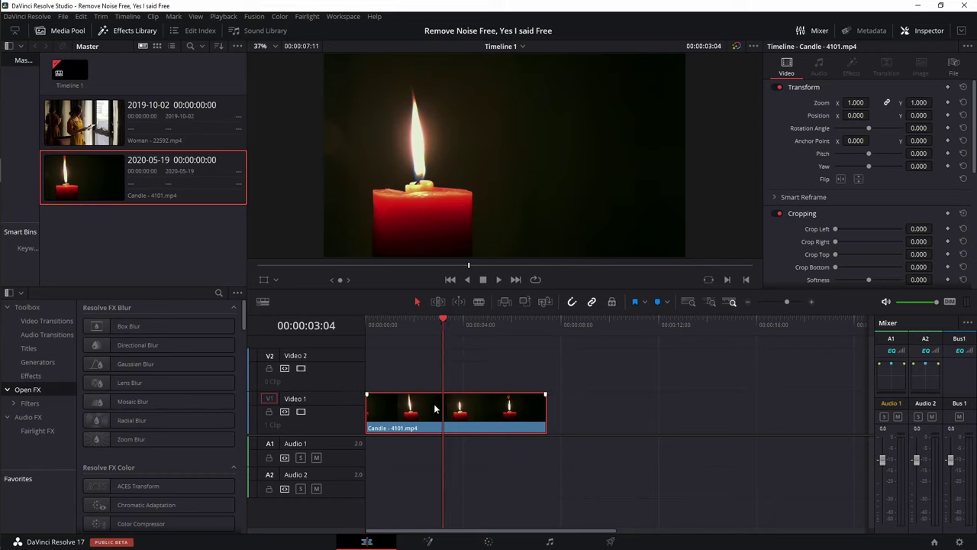
# Open the candle clip in Fusion and move the MediaOut1 node farther from MediaIn1 to make room between them
pyautogui.click(428, 541)
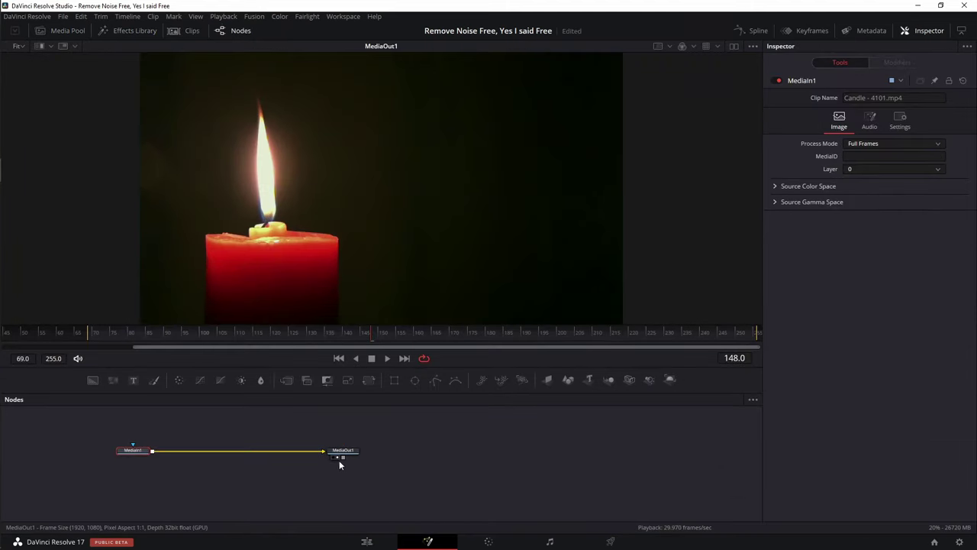
pyautogui.moveTo(341, 456); pyautogui.dragTo(463, 454)
pyautogui.click(464, 454)
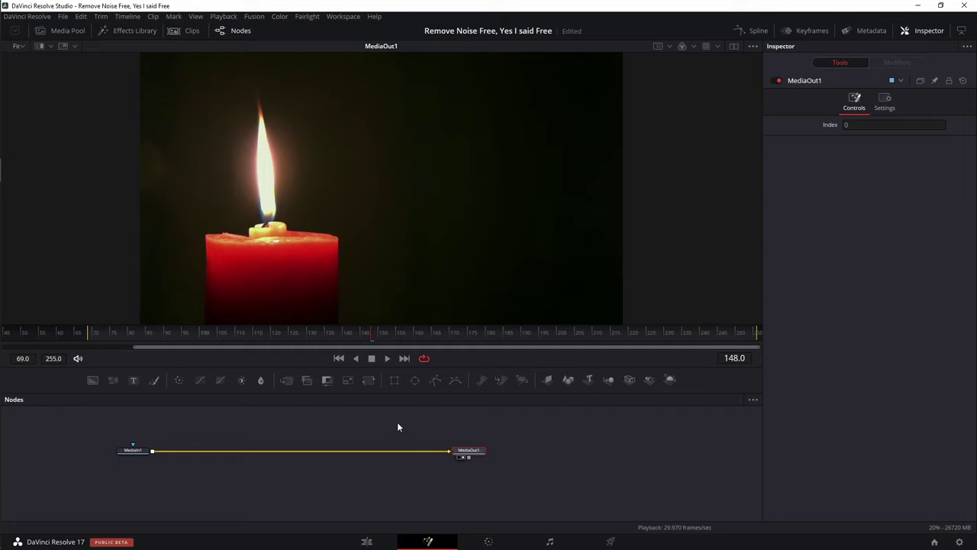
pyautogui.scroll(1, 387, 427)
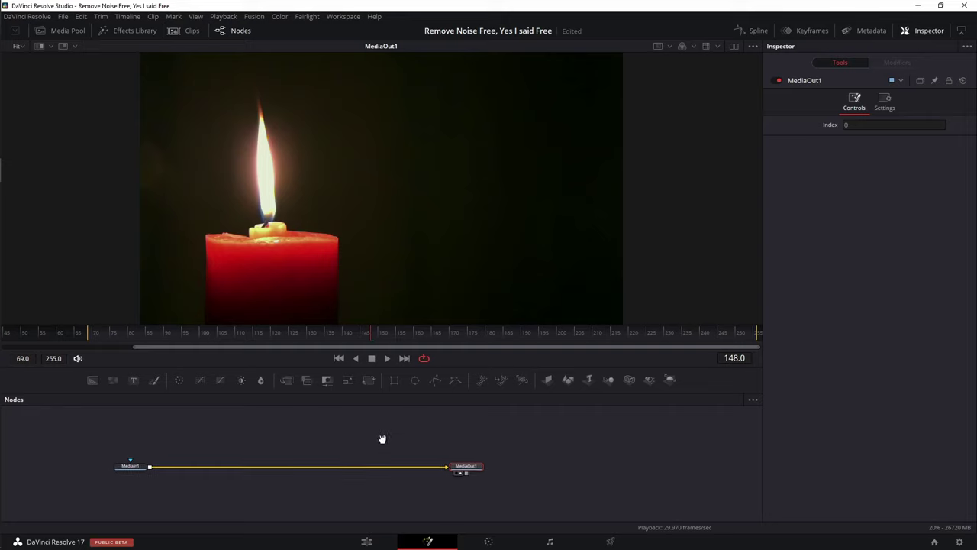
# Insert a Remove Noise node directly after MediaIn1 and show its output in the viewer
pyautogui.click(135, 462)
pyautogui.hotkey('shift', 'space')
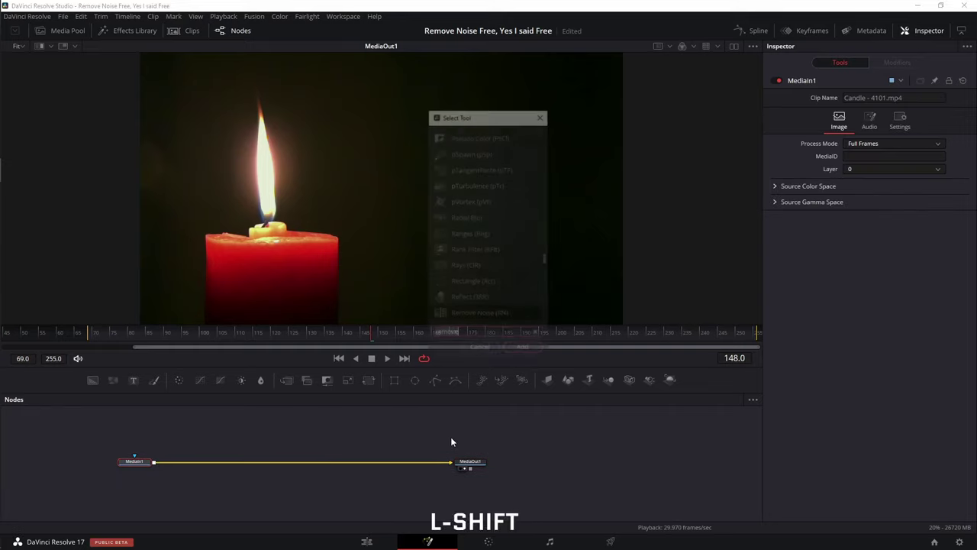
pyautogui.write('remove')
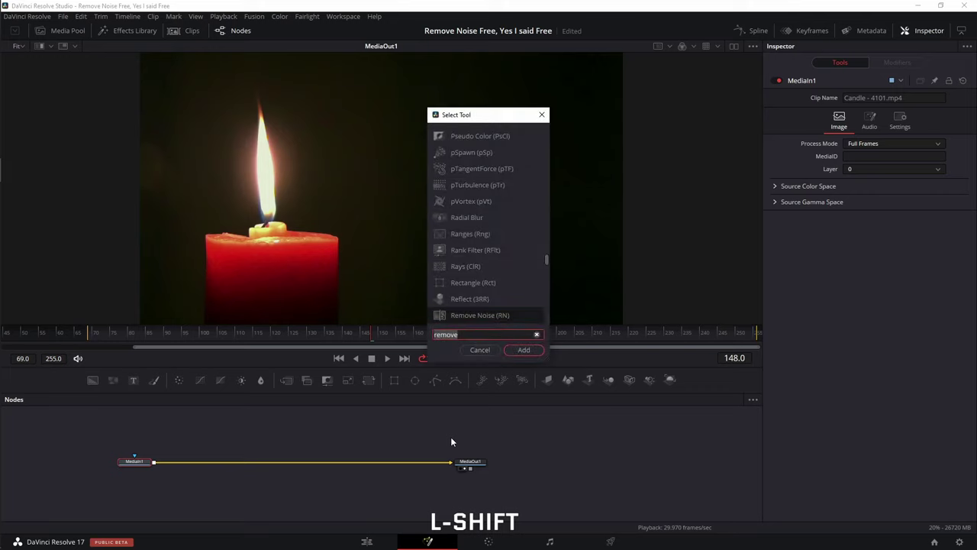
pyautogui.press('Return')
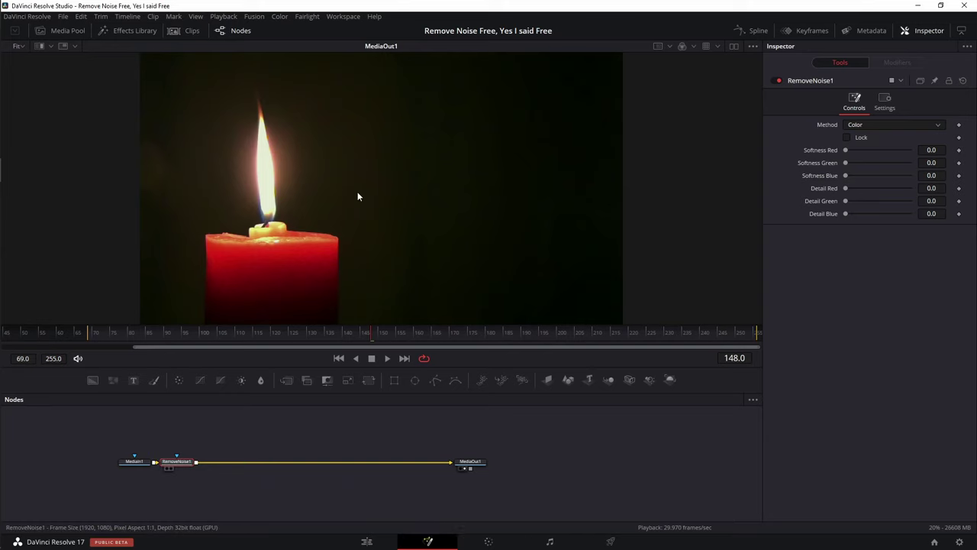
pyautogui.press('1')
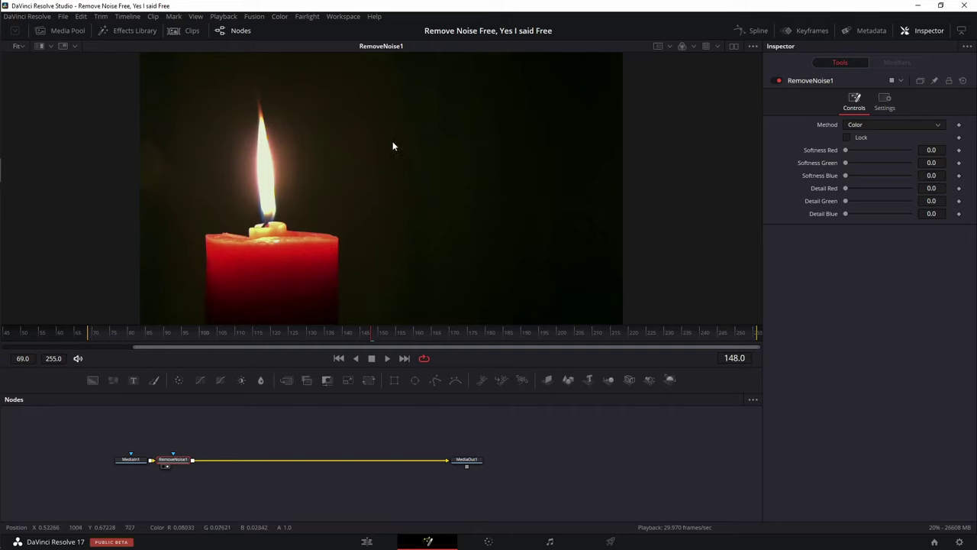
# Examine the Remove Noise output in the red, green, blue and alpha channels, and return the viewer to full color
pyautogui.press('g')
pyautogui.press('b')
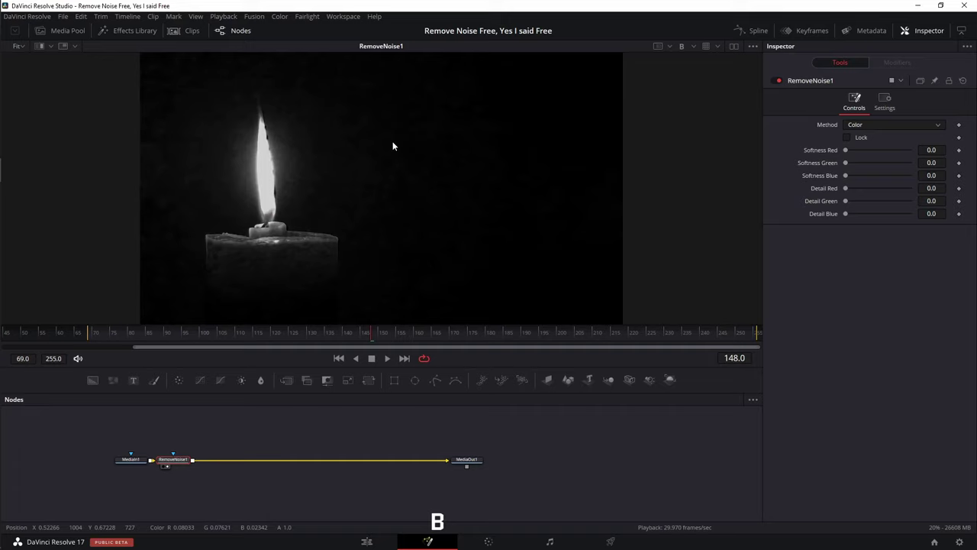
pyautogui.press('c')
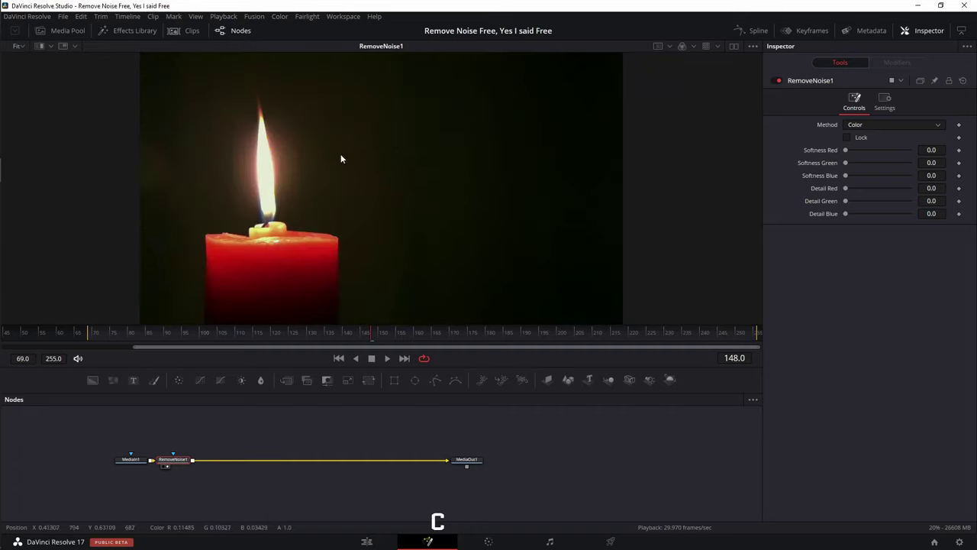
pyautogui.click(692, 45)
pyautogui.click(690, 65)
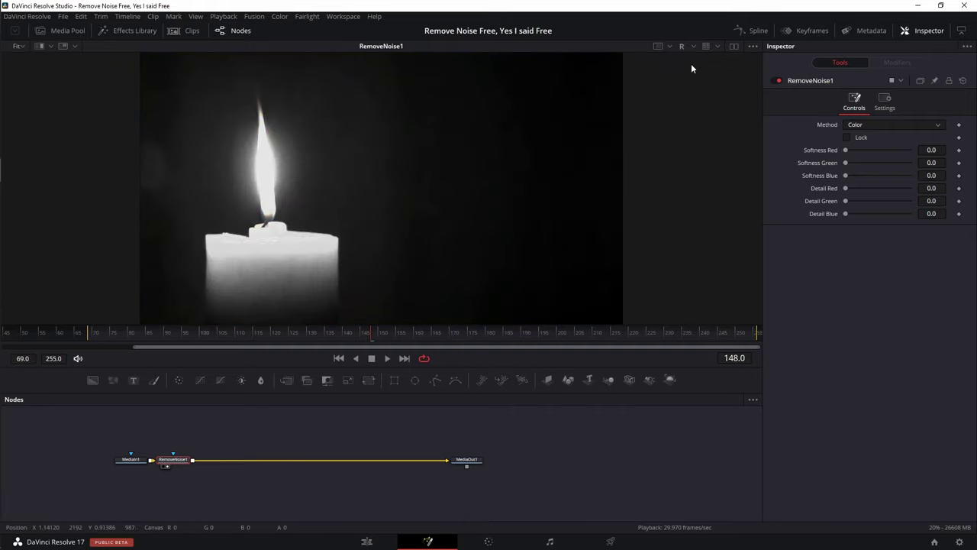
pyautogui.click(693, 45)
pyautogui.click(696, 87)
pyautogui.click(693, 45)
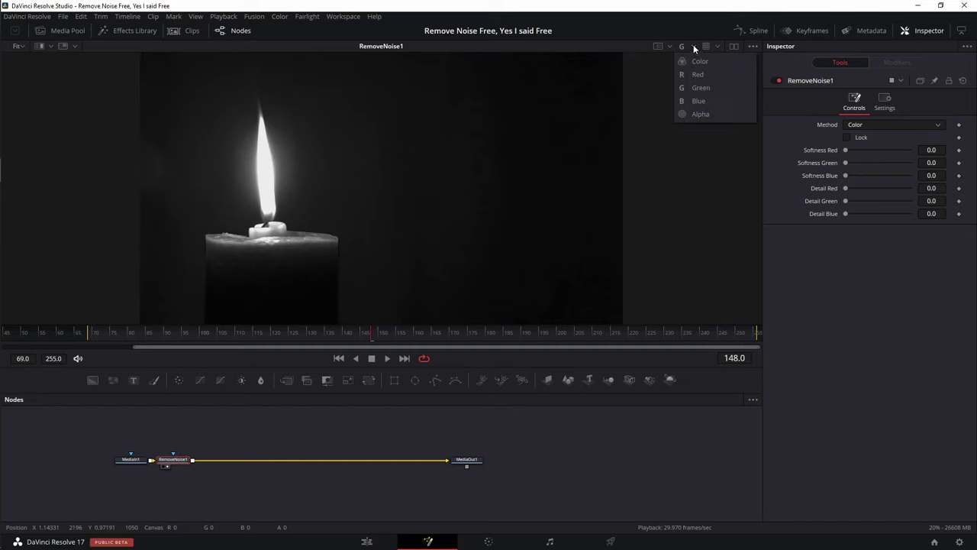
pyautogui.click(695, 115)
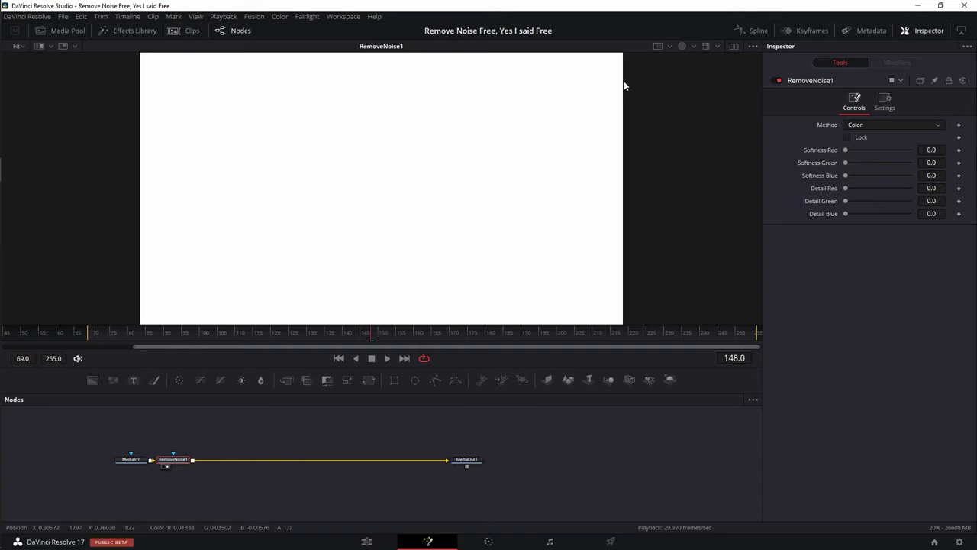
pyautogui.click(691, 44)
pyautogui.click(695, 63)
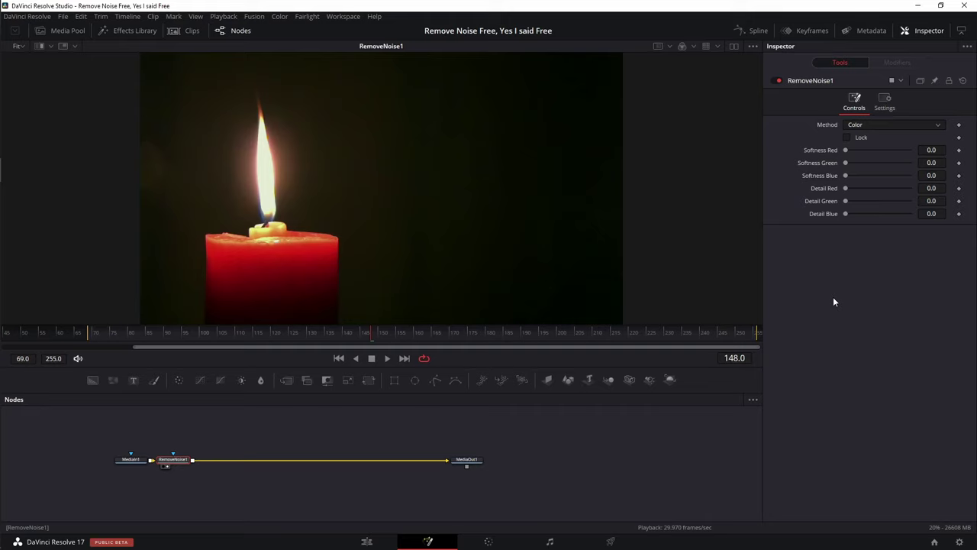
# Compare the image with the Remove Noise node disabled and re-enabled, keeping its method at Color
pyautogui.click(134, 460)
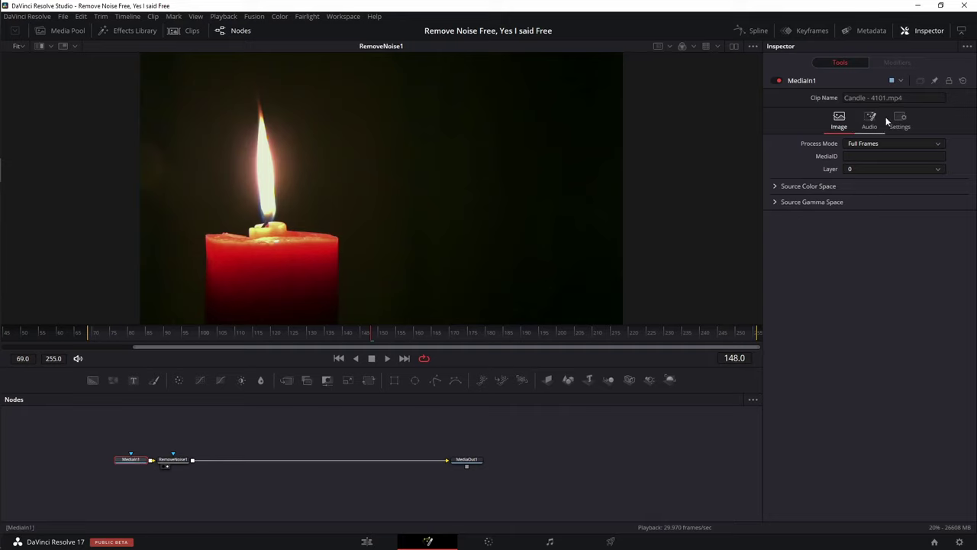
pyautogui.click(174, 459)
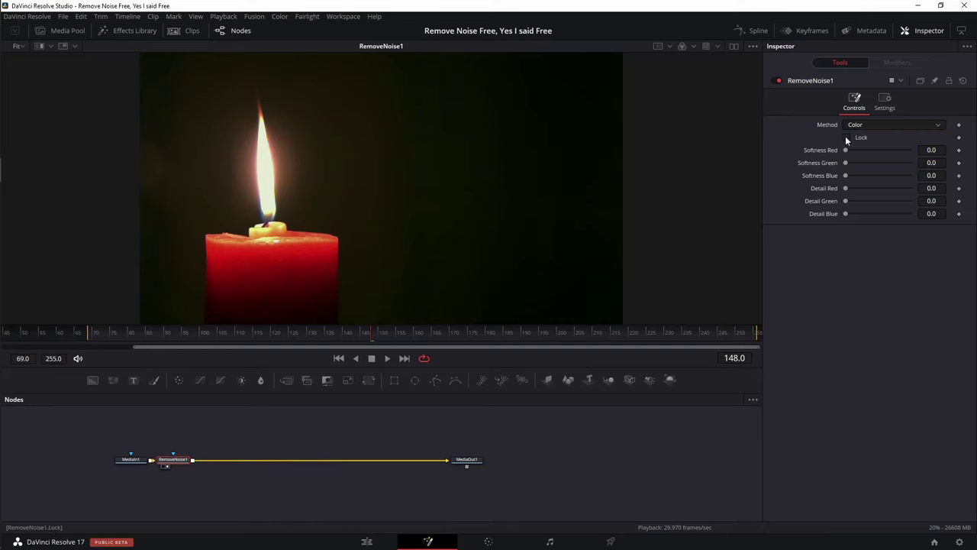
pyautogui.click(777, 81)
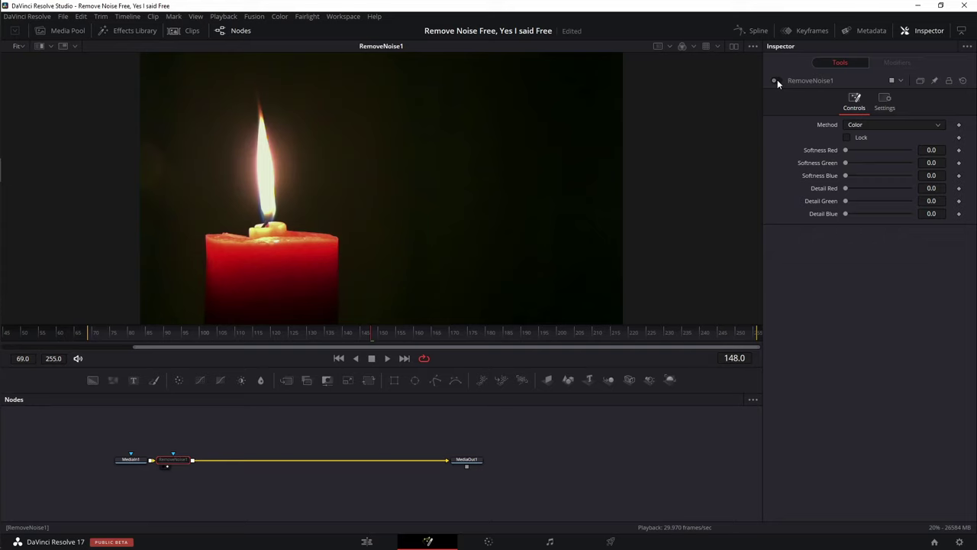
pyautogui.click(777, 81)
pyautogui.click(868, 123)
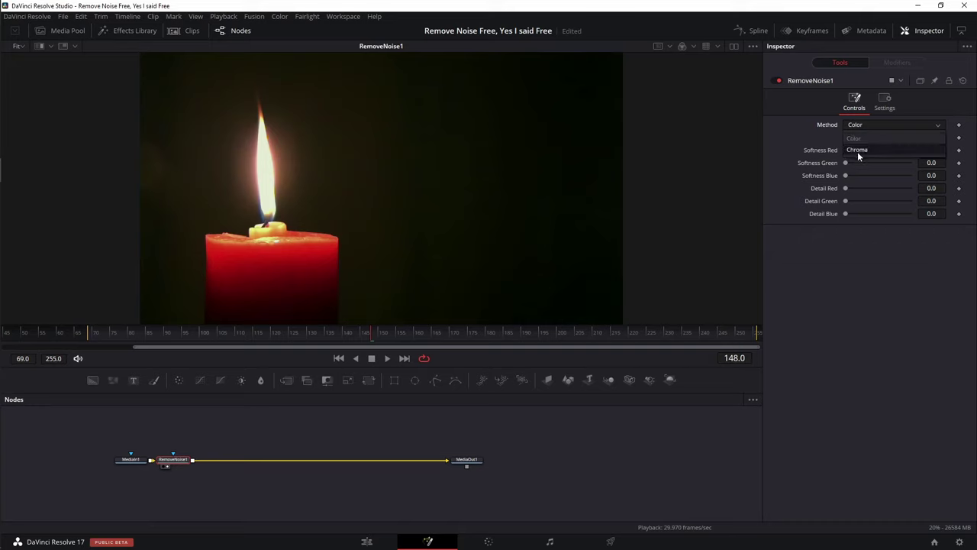
pyautogui.click(854, 139)
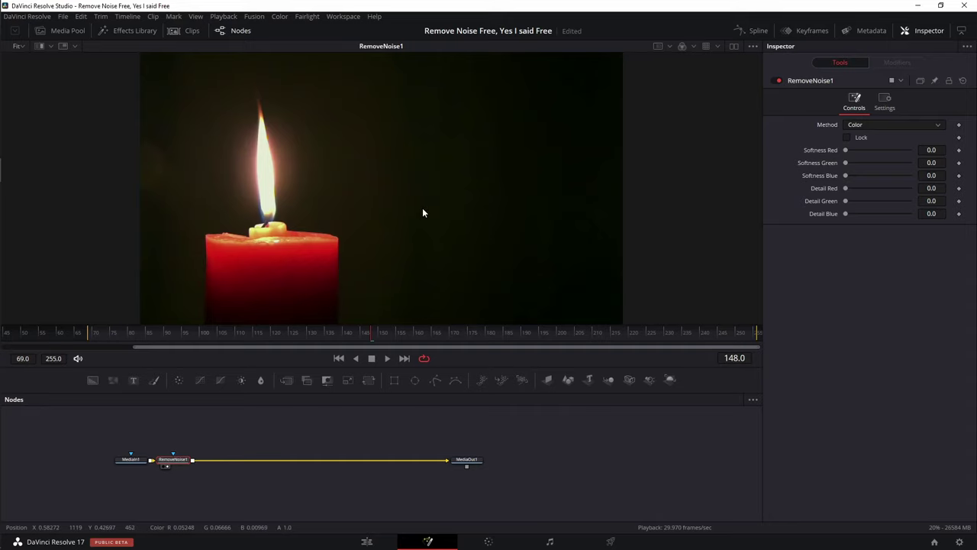
# Play the clip while examining the noise in the red, green and blue channels, ending on the red channel
pyautogui.press('r')
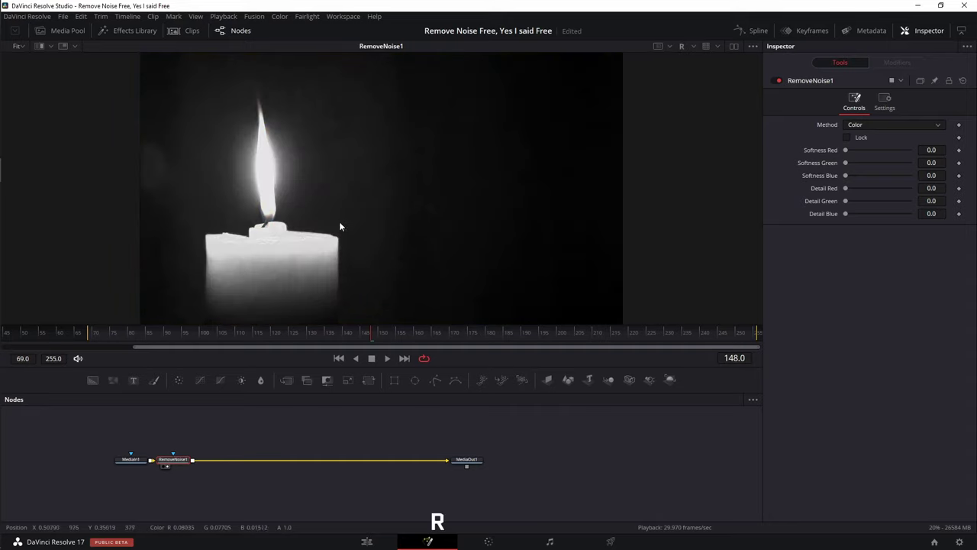
pyautogui.click(694, 46)
pyautogui.click(694, 74)
pyautogui.press('space')
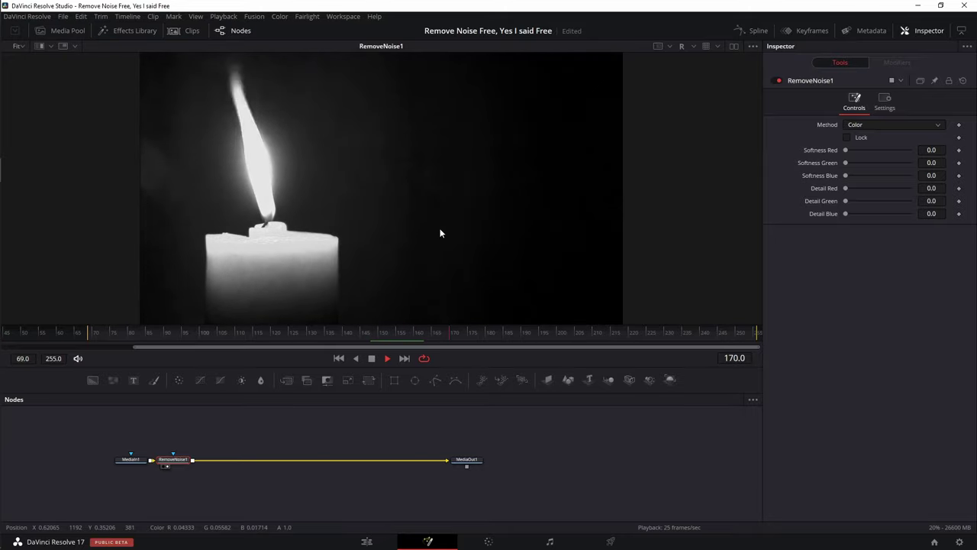
pyautogui.press('g')
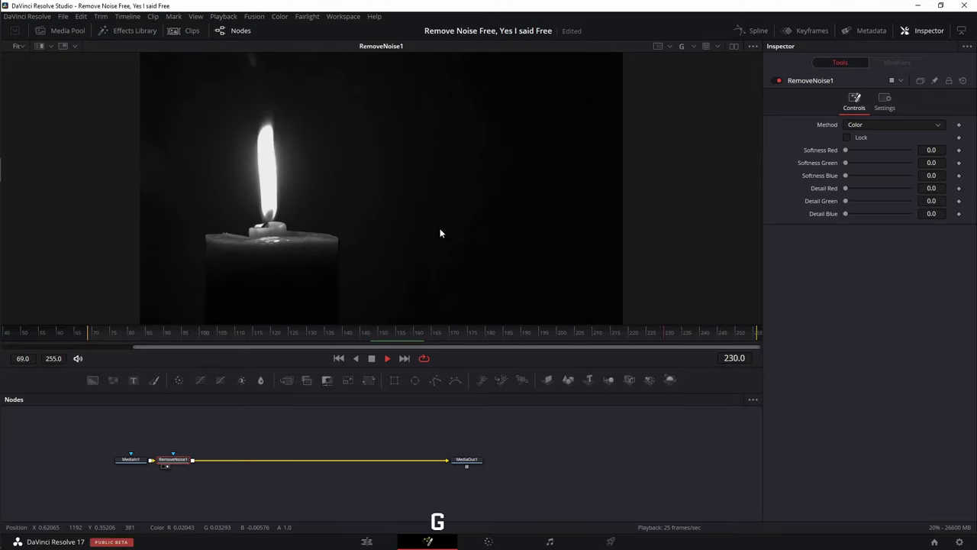
pyautogui.press('b')
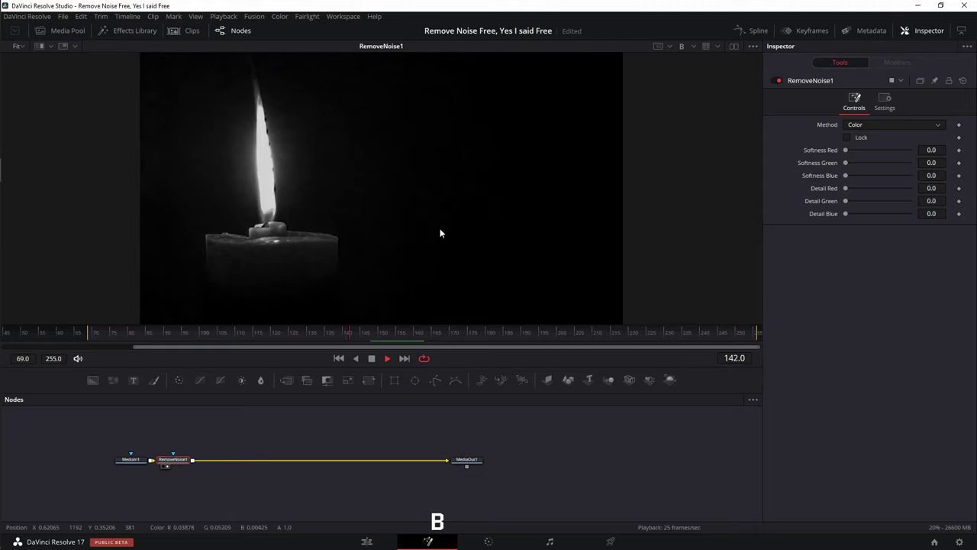
pyautogui.press('r')
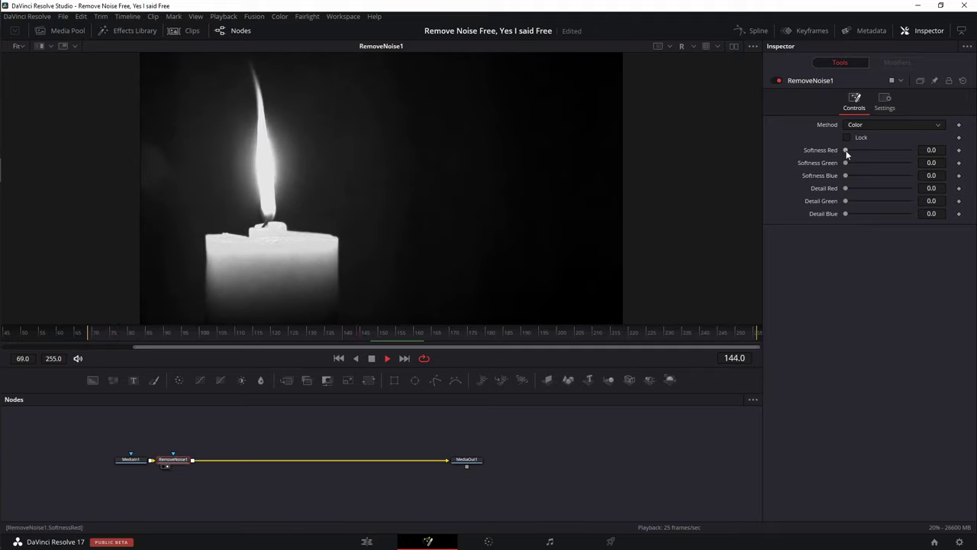
# Set the Remove Noise node's Softness Red to 0.02 and its Detail Red to about 0.087
pyautogui.moveTo(846, 150); pyautogui.dragTo(904, 150)
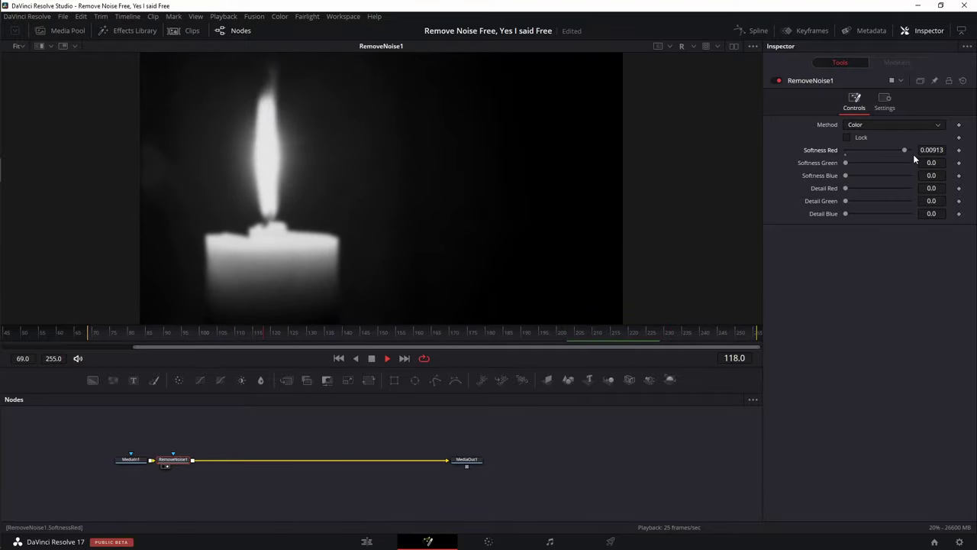
pyautogui.moveTo(906, 149); pyautogui.dragTo(910, 150)
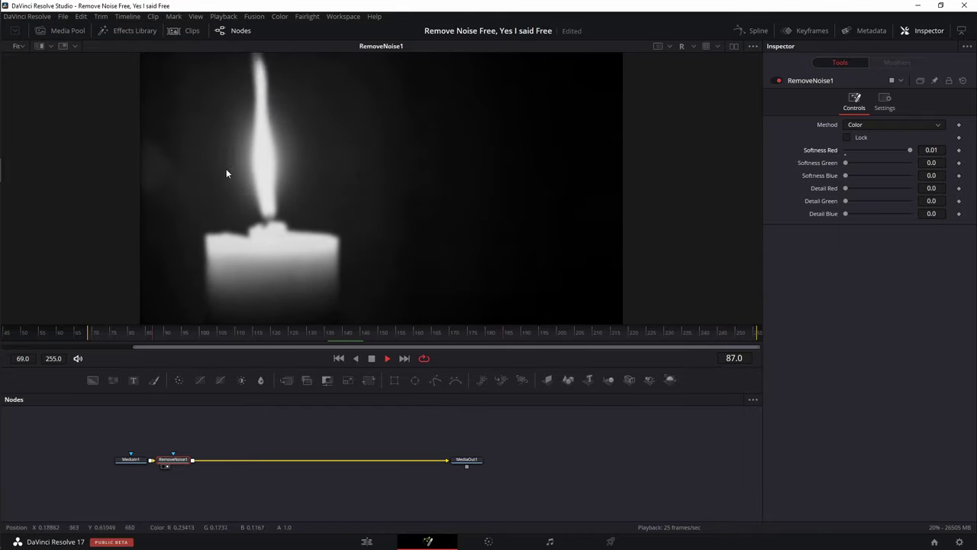
pyautogui.click(931, 150)
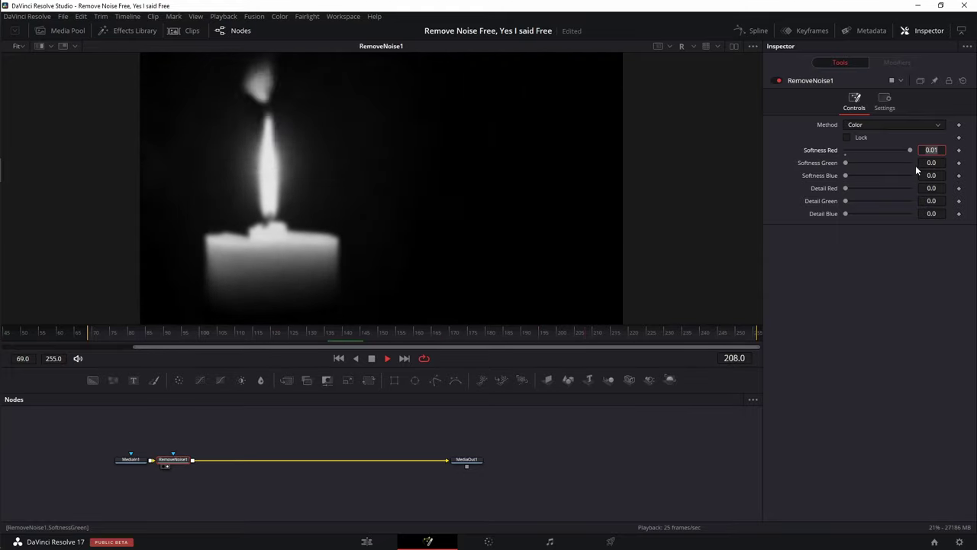
pyautogui.write('02')
pyautogui.press('Return')
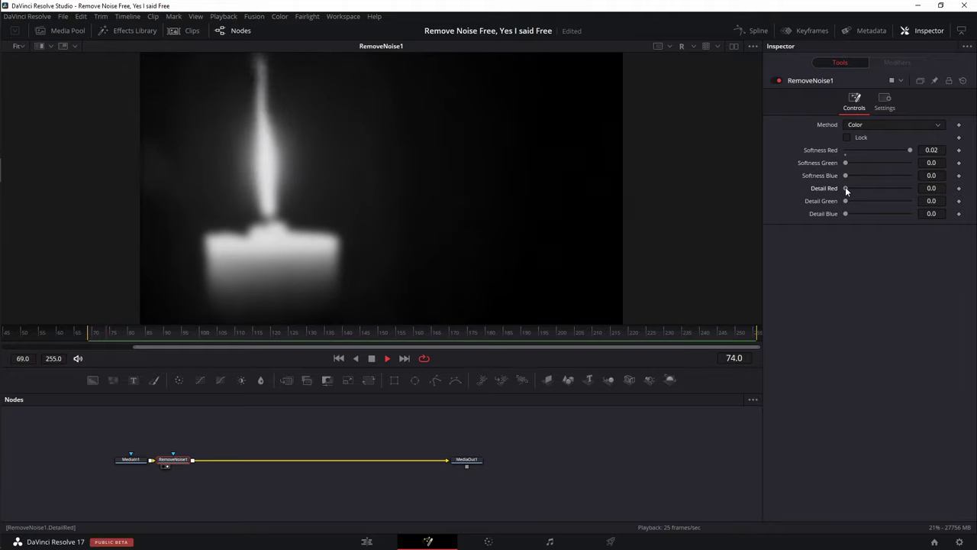
pyautogui.moveTo(845, 187); pyautogui.dragTo(851, 191)
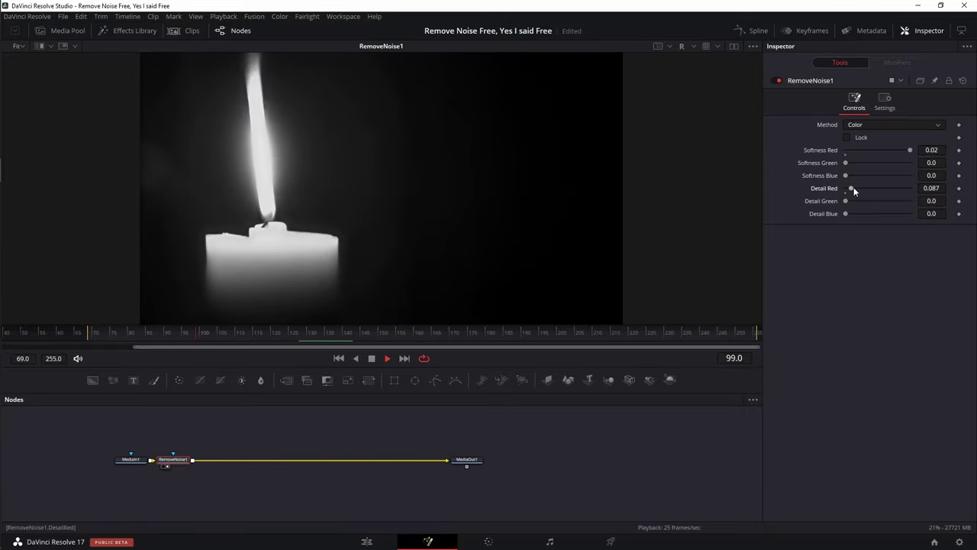
# Set the Remove Noise node's Detail Red to about 0.213 and switch the viewer to the green channel
pyautogui.moveTo(853, 187); pyautogui.dragTo(918, 186)
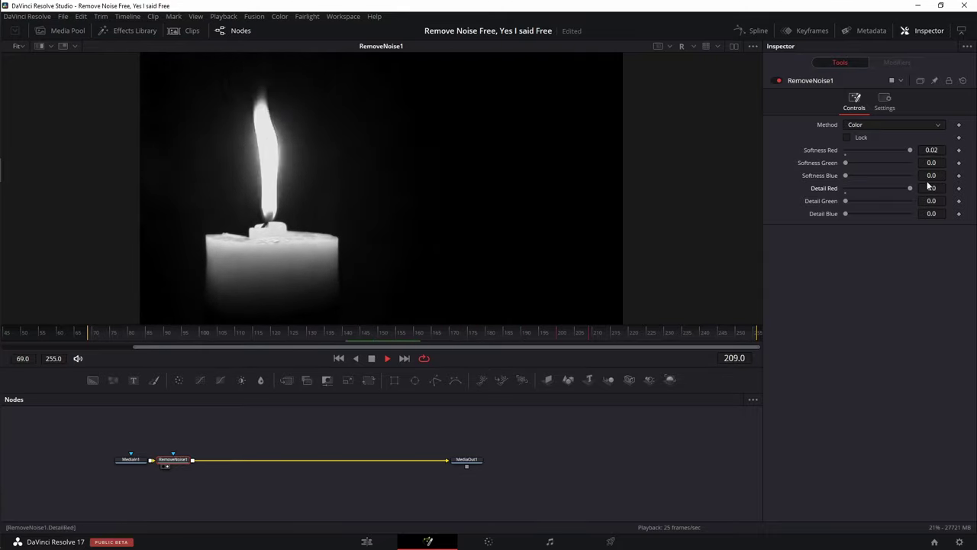
pyautogui.moveTo(910, 188); pyautogui.dragTo(859, 189)
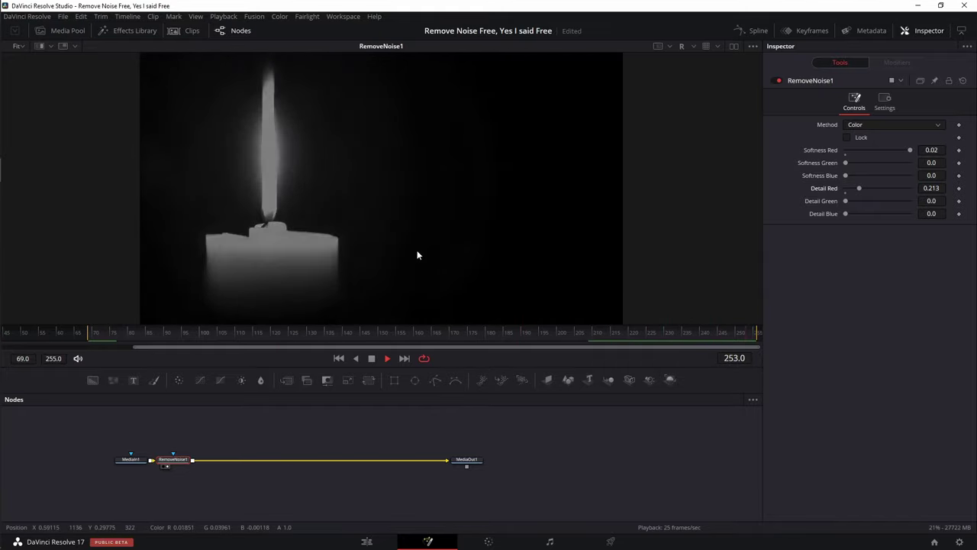
pyautogui.press('g')
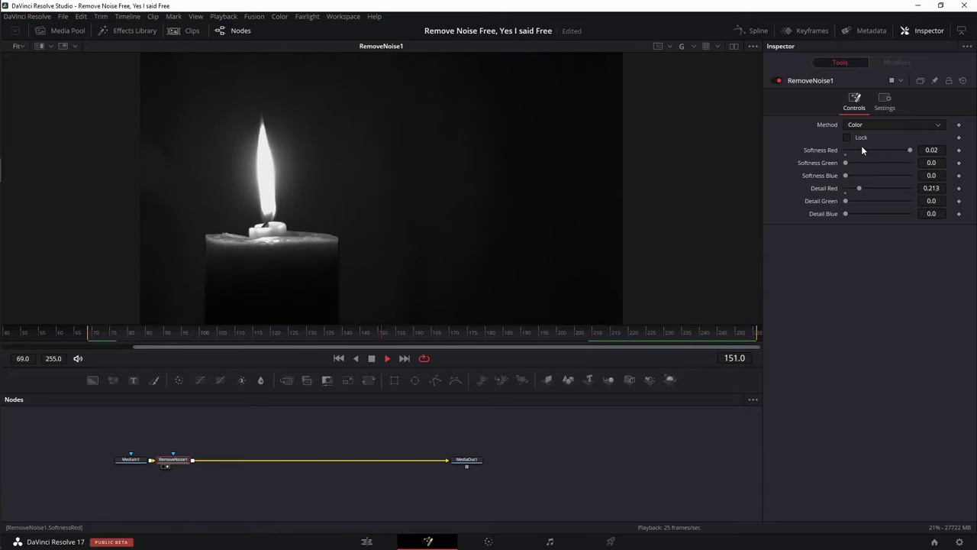
# Set the Remove Noise node's Softness Green to 0.02 and resume playback of the clip
pyautogui.moveTo(845, 162); pyautogui.dragTo(875, 162)
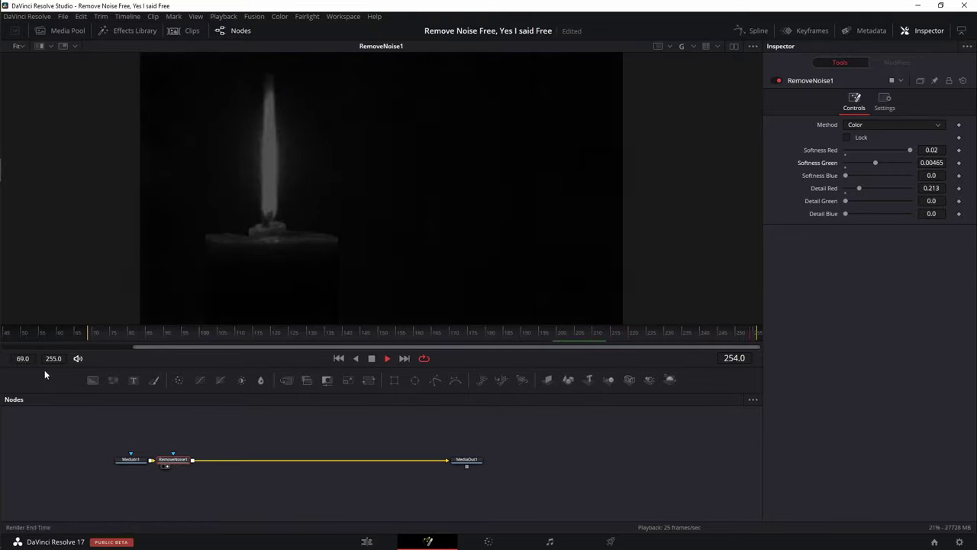
pyautogui.moveTo(875, 162); pyautogui.dragTo(913, 162)
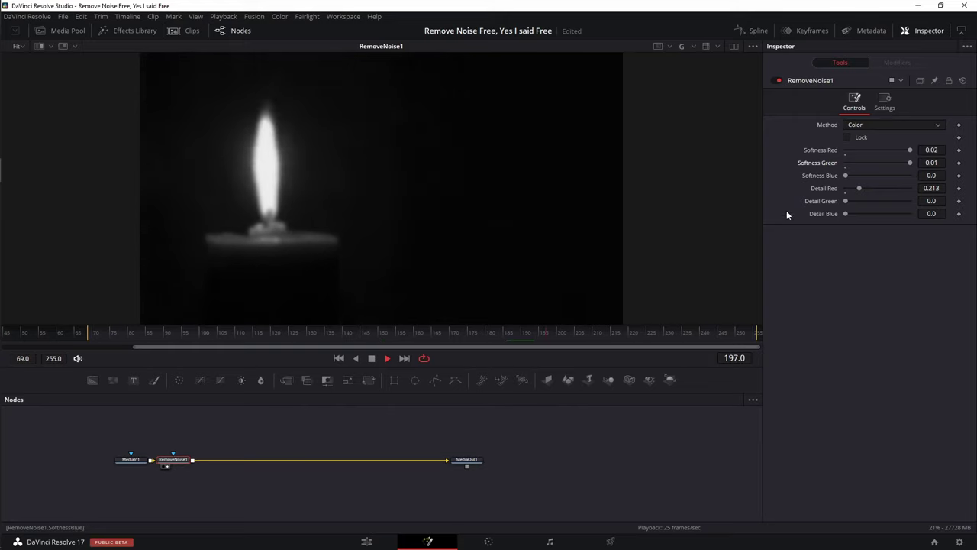
pyautogui.press('space')
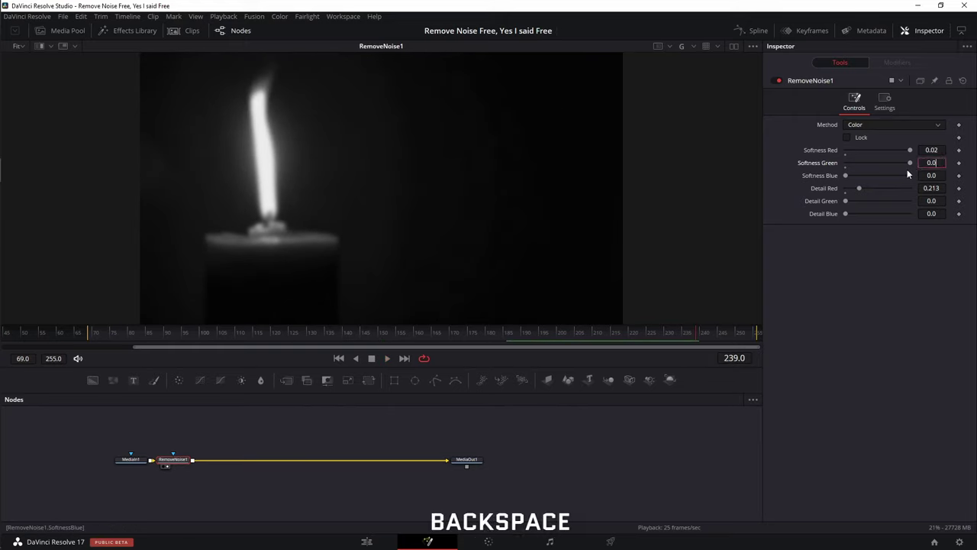
pyautogui.write('2')
pyautogui.press('space')
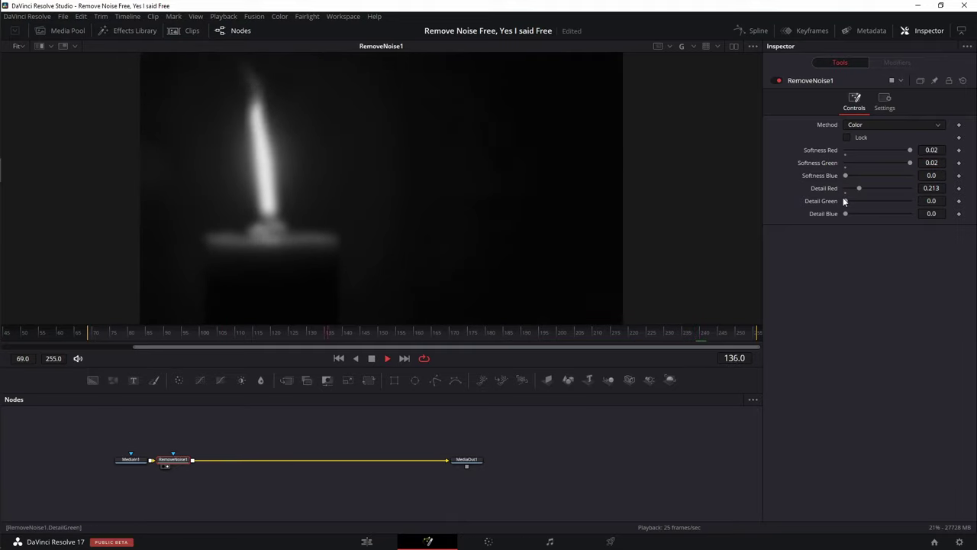
# Set Detail Green to 0.22 to recover detail in the green channel, and stop playback
pyautogui.moveTo(845, 199); pyautogui.dragTo(852, 199)
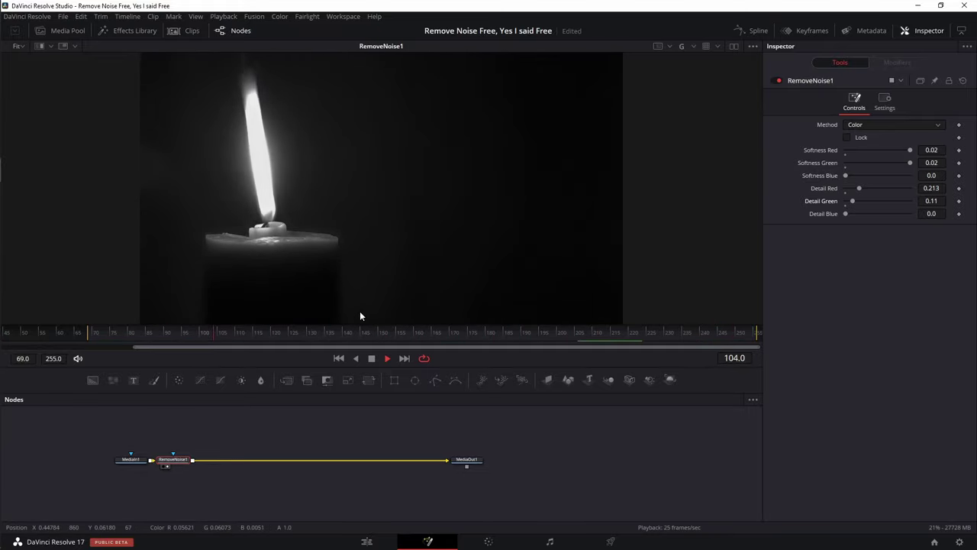
pyautogui.moveTo(851, 201)
pyautogui.mouseDown()
pyautogui.moveTo(871, 202)
pyautogui.moveTo(856, 201)
pyautogui.mouseUp()
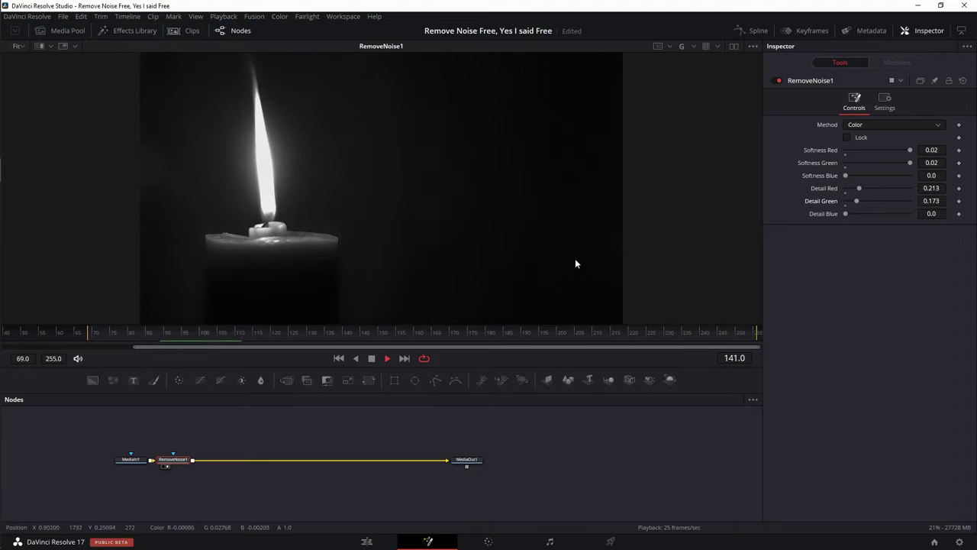
pyautogui.moveTo(855, 201); pyautogui.dragTo(860, 201)
pyautogui.press('space')
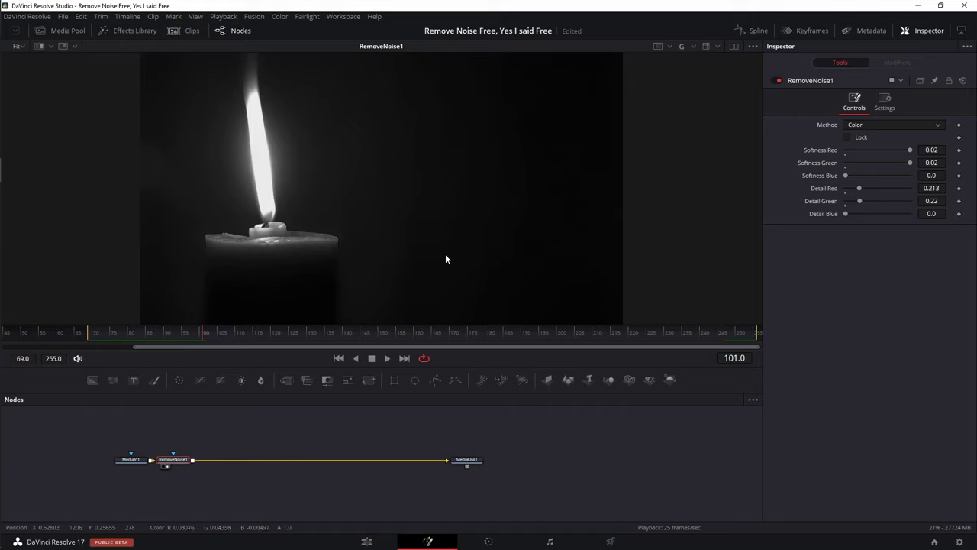
# Show the blue channel and set Softness Blue to 0.04 and Detail Blue to about 0.181 while the clip plays
pyautogui.press('b')
pyautogui.press('space')
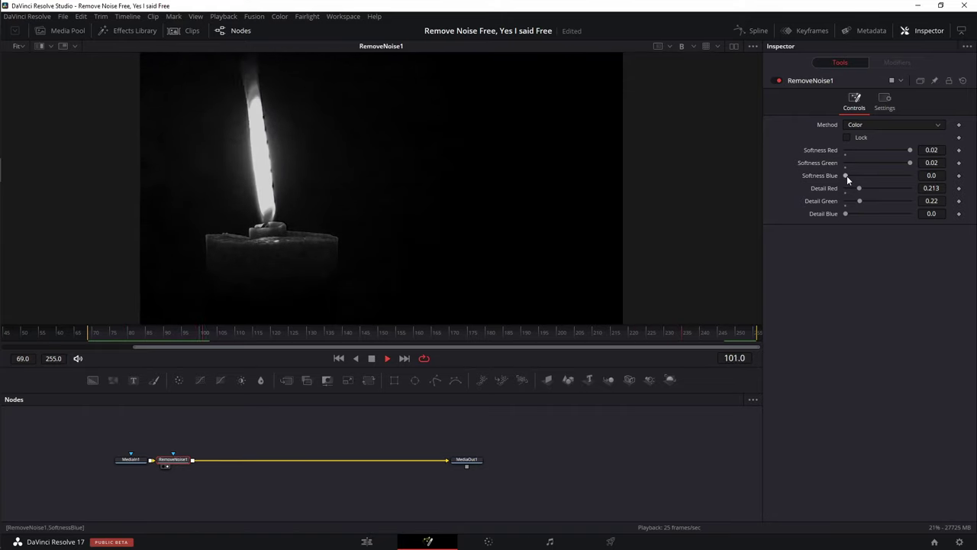
pyautogui.moveTo(846, 176); pyautogui.dragTo(910, 175)
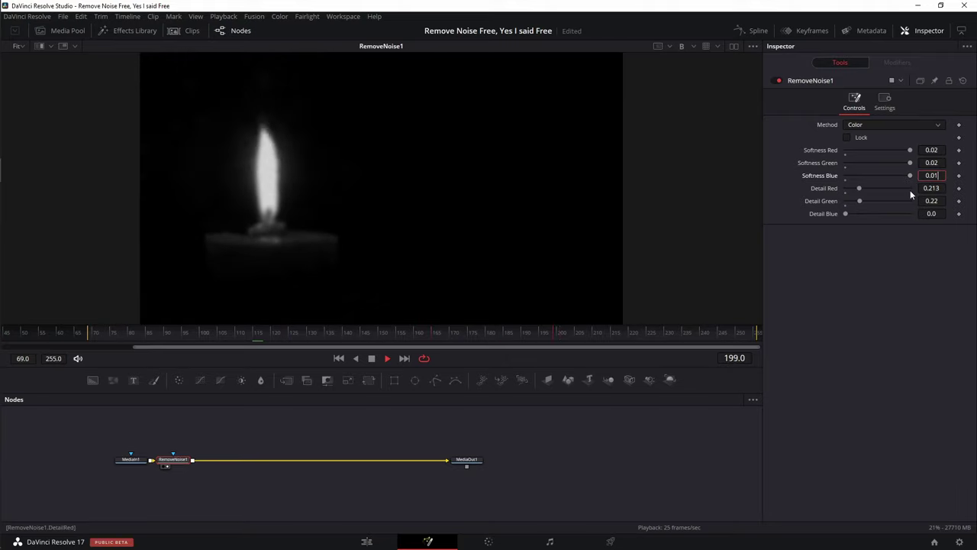
pyautogui.press('BackSpace')
pyautogui.write('4')
pyautogui.press('Return')
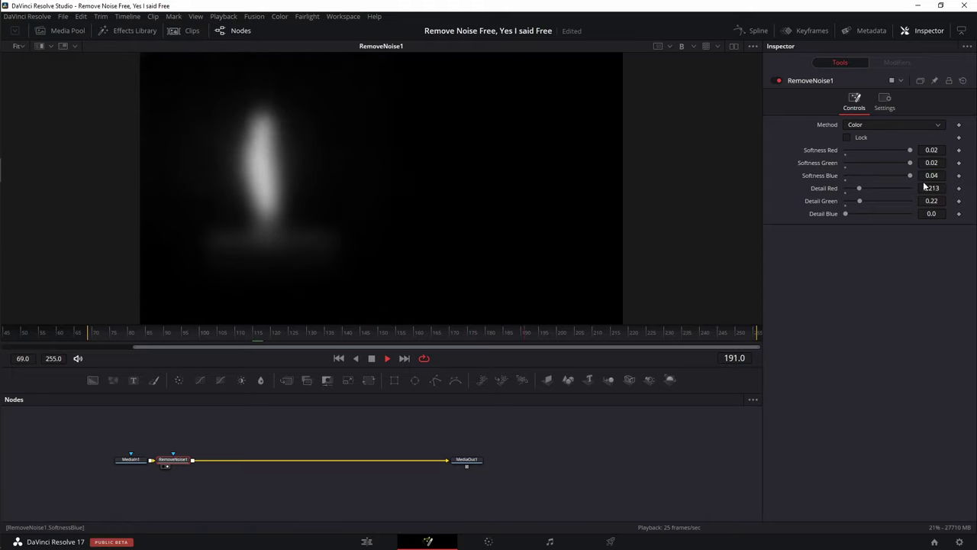
pyautogui.moveTo(850, 214); pyautogui.dragTo(856, 213)
pyautogui.press('space')
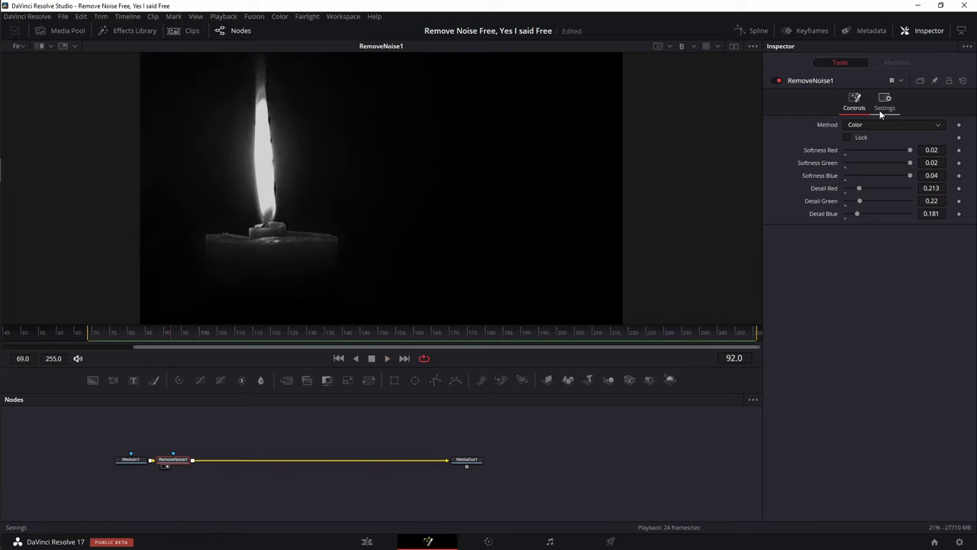
# Change the Remove Noise method to Chroma and play the clip with the viewer in full color
pyautogui.click(865, 150)
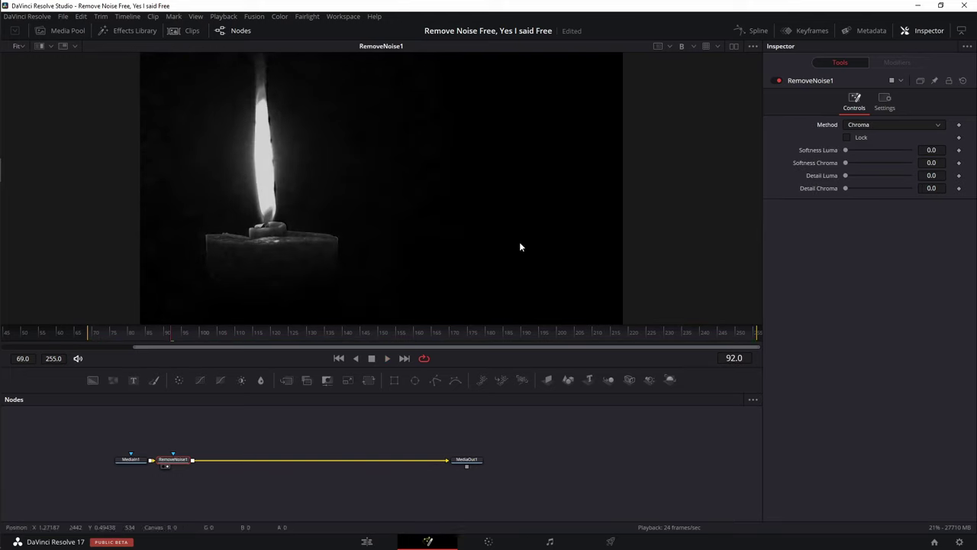
pyautogui.press('space')
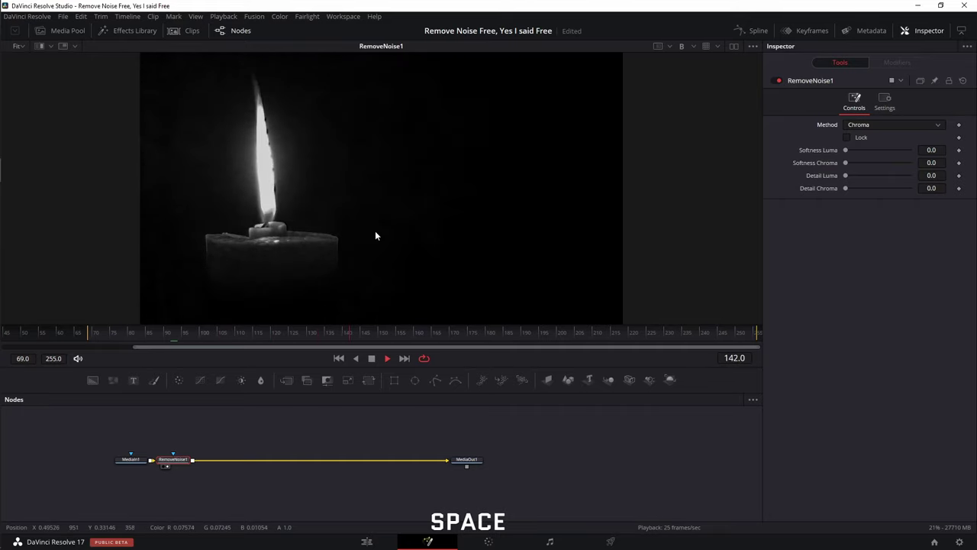
pyautogui.press('c')
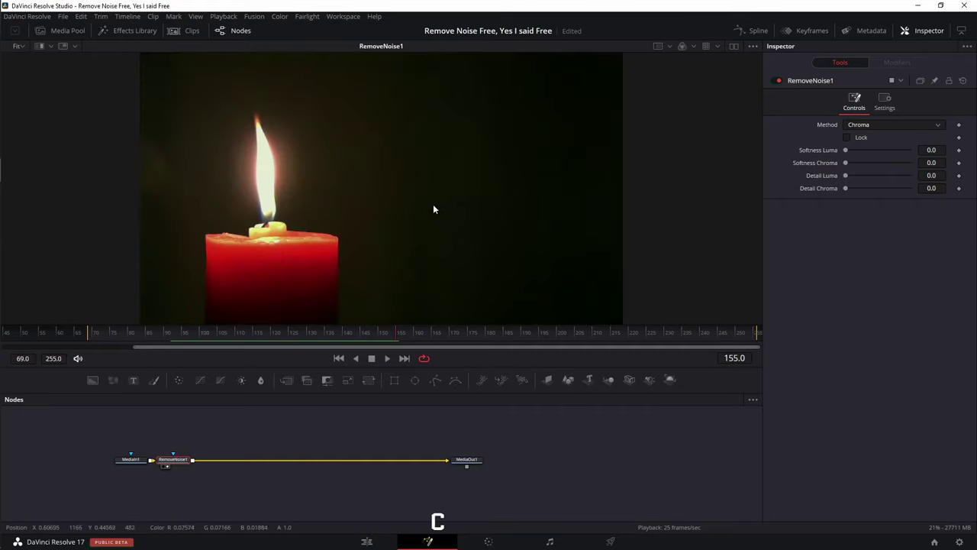
pyautogui.press('space')
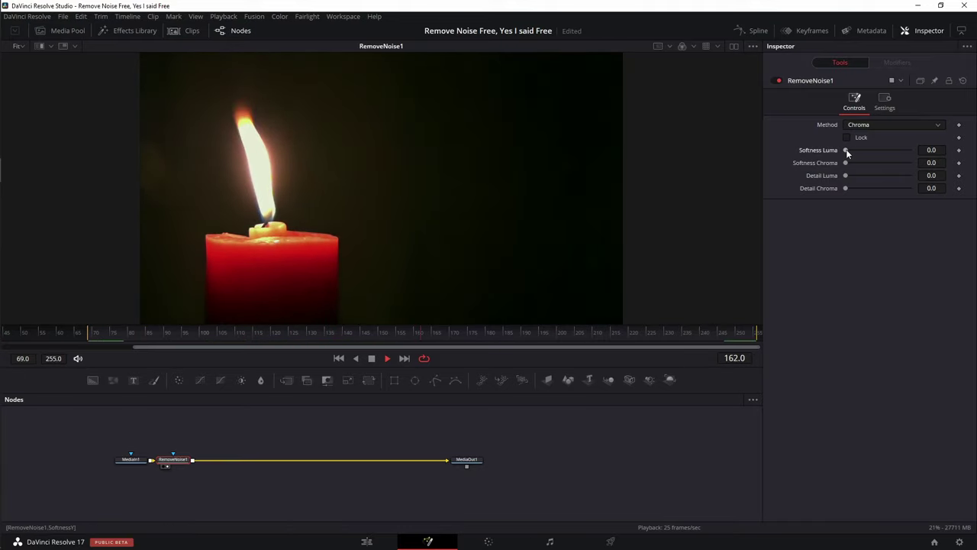
# Set Softness Luma to 0.01 and Detail Luma to about 0.315, checking the result in playback
pyautogui.moveTo(846, 148); pyautogui.dragTo(932, 151)
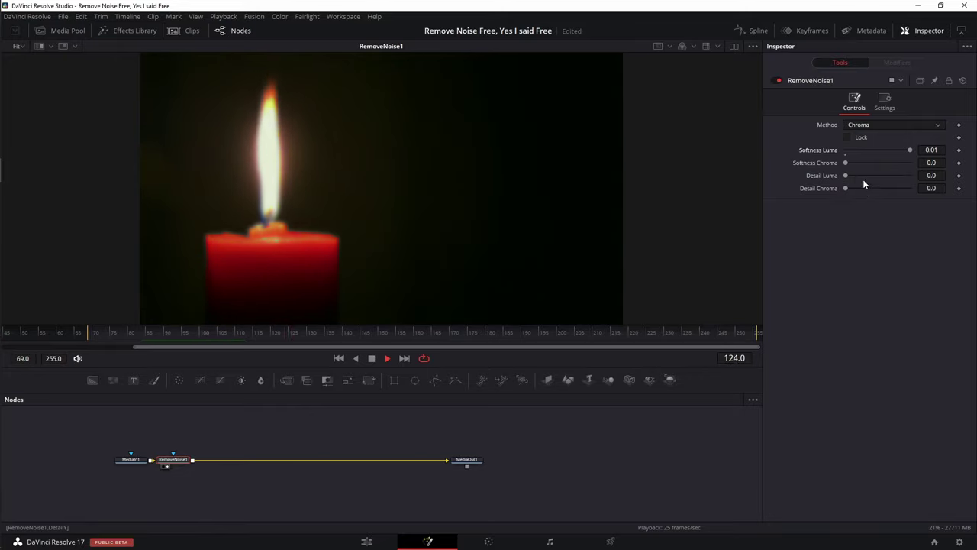
pyautogui.moveTo(845, 175); pyautogui.dragTo(852, 175)
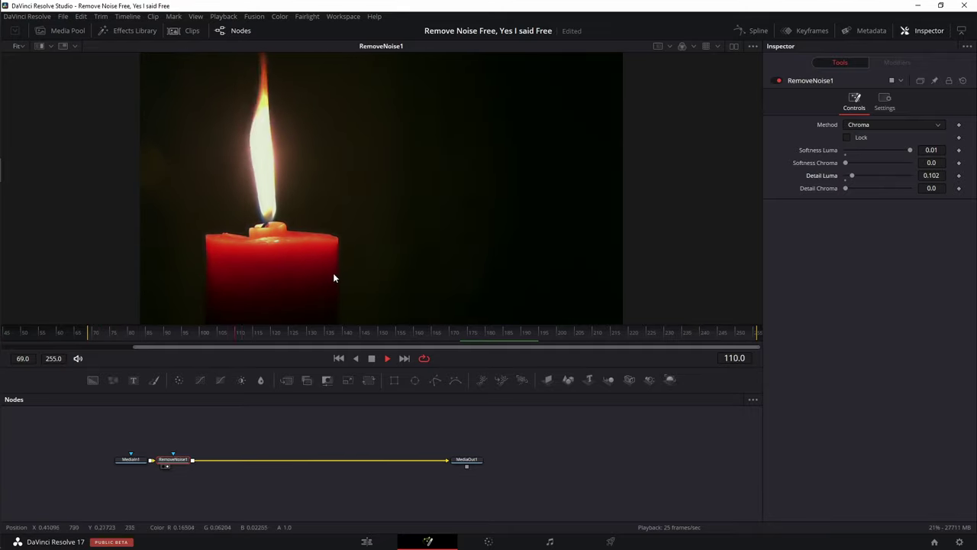
pyautogui.moveTo(852, 175); pyautogui.dragTo(861, 175)
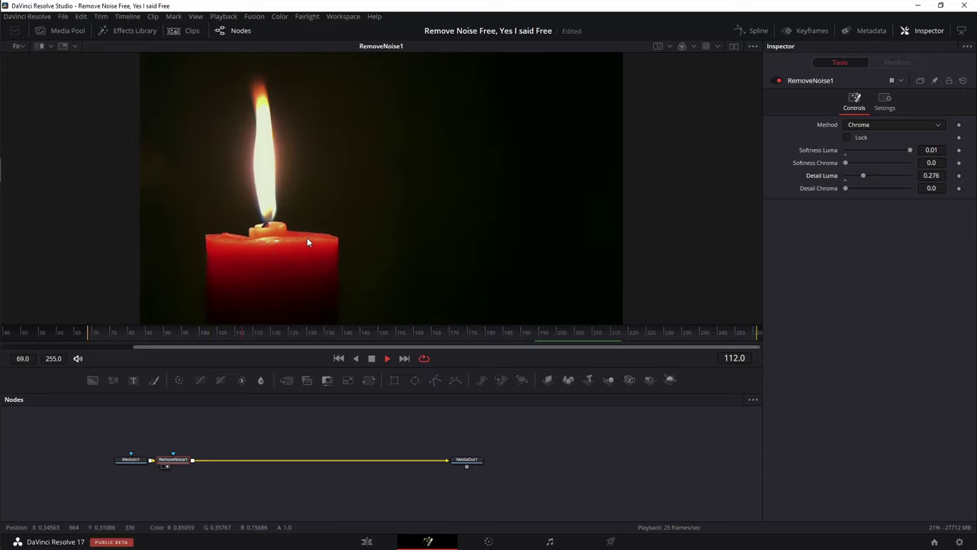
pyautogui.moveTo(862, 176); pyautogui.dragTo(864, 176)
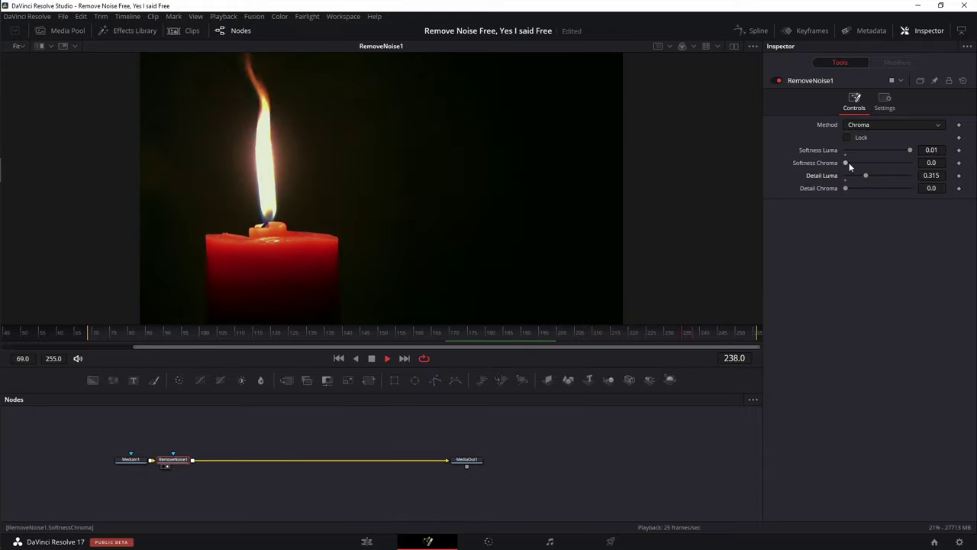
pyautogui.press('space')
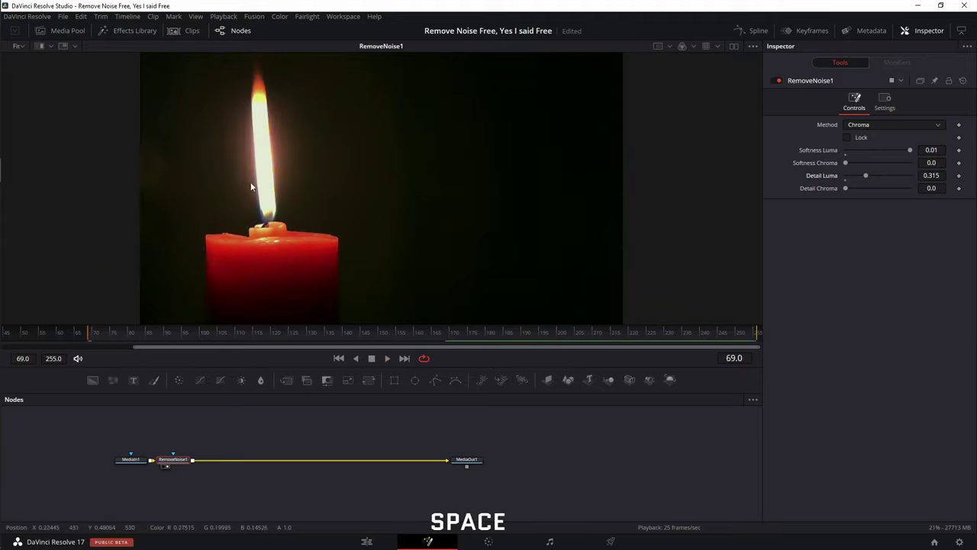
pyautogui.press('space')
pyautogui.press('space')
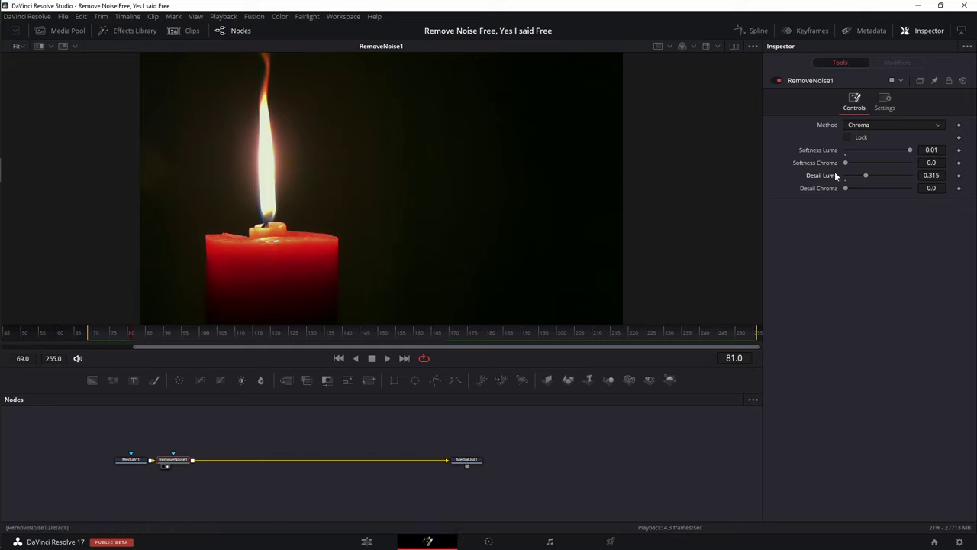
# Set the Remove Noise node's Softness Chroma to 0.02
pyautogui.moveTo(846, 163); pyautogui.dragTo(931, 161)
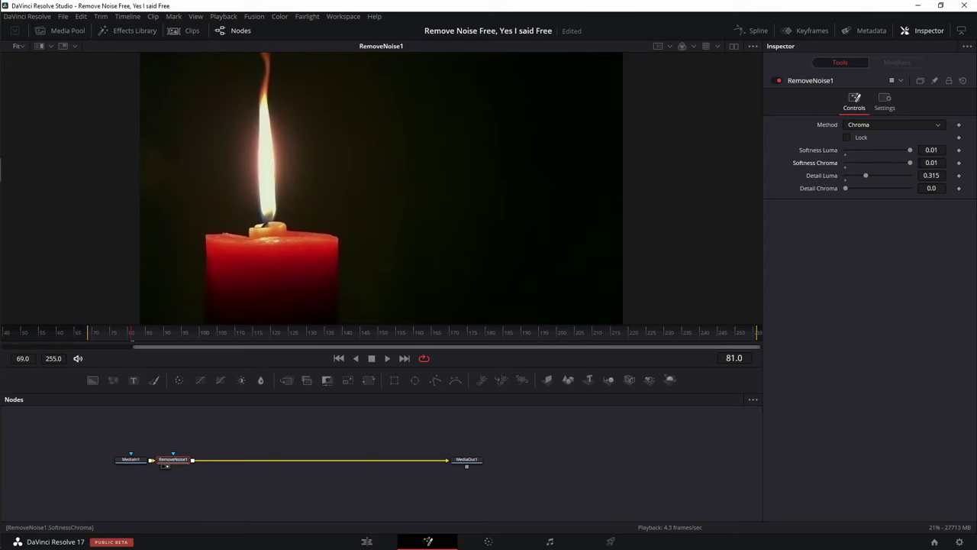
pyautogui.press('BackSpace')
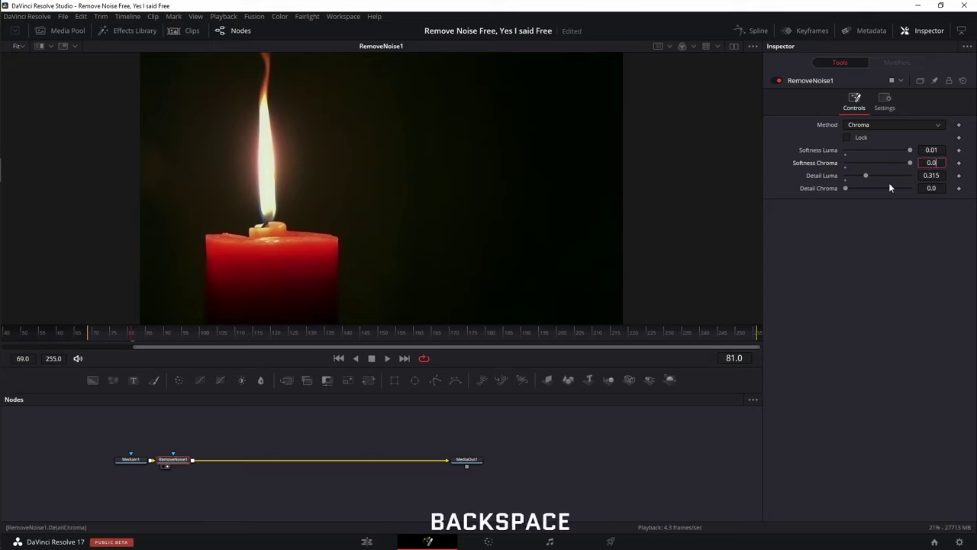
pyautogui.write('2')
pyautogui.click(846, 286)
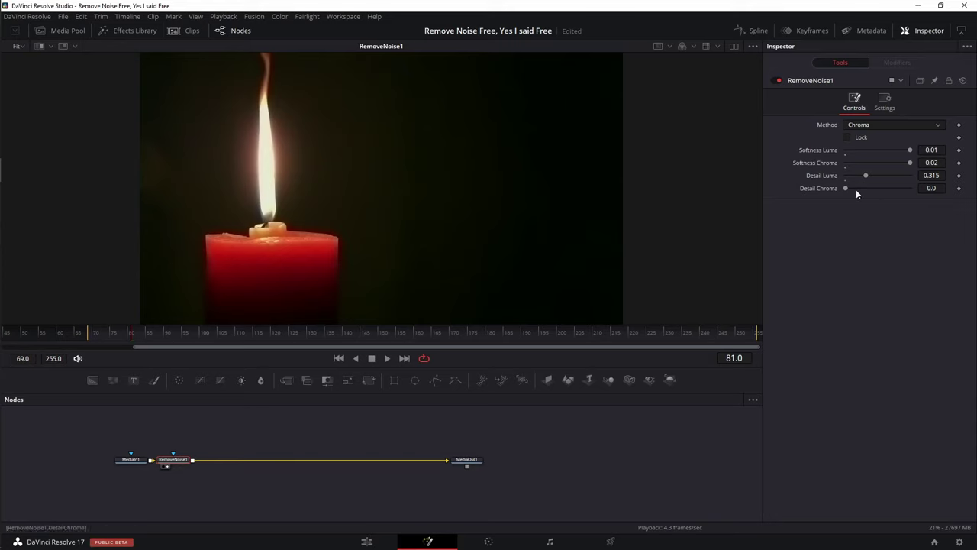
# Set the Remove Noise node's Detail Chroma to 1.5 and play the clip to check it
pyautogui.moveTo(844, 188); pyautogui.dragTo(860, 188)
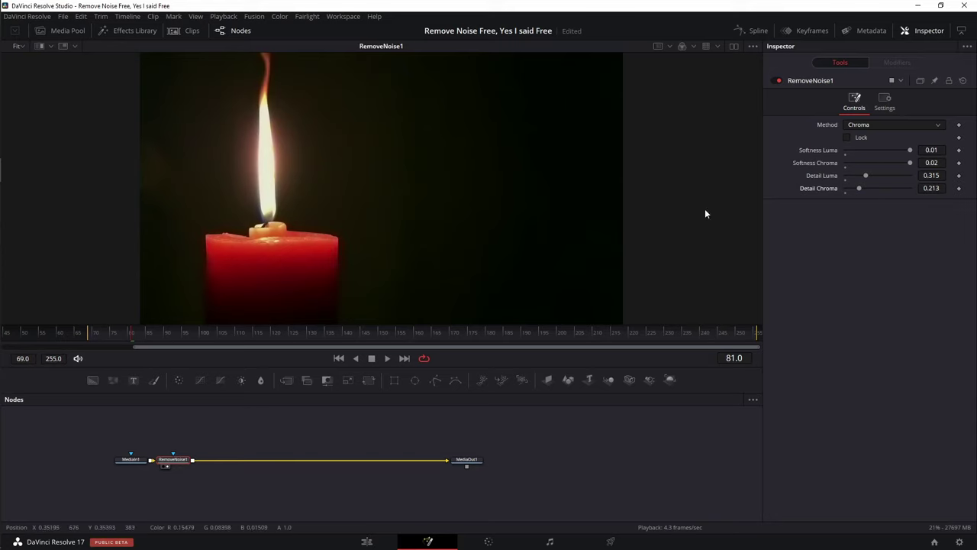
pyautogui.moveTo(858, 188); pyautogui.dragTo(886, 188)
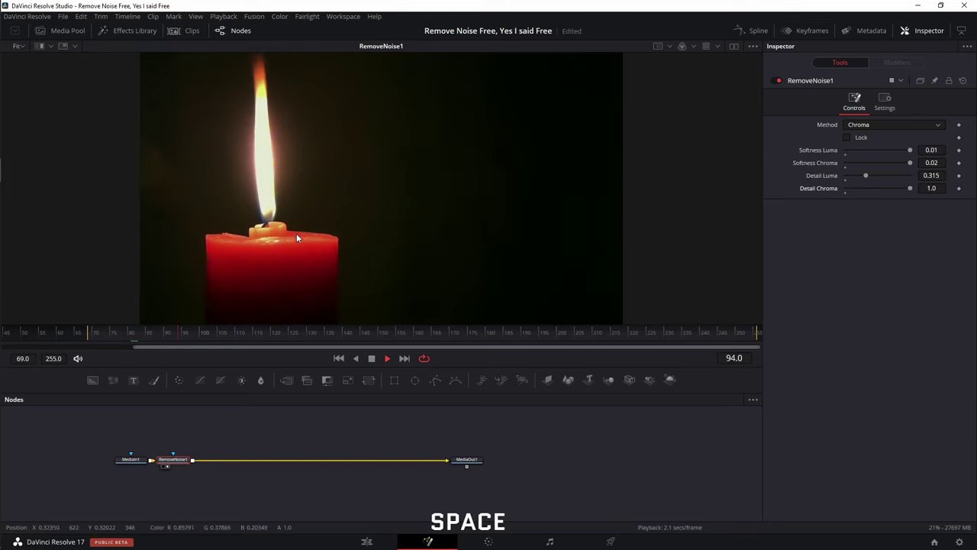
pyautogui.press('space')
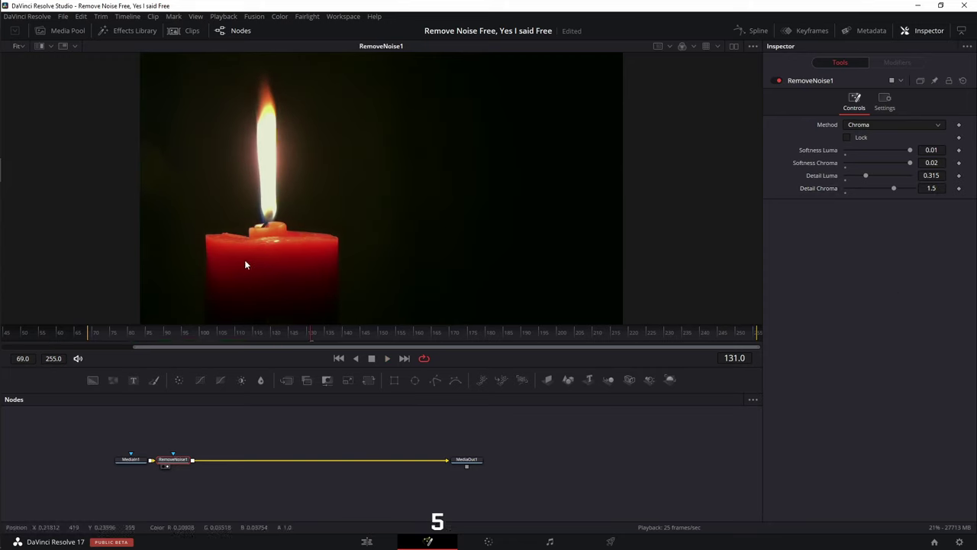
pyautogui.press('space')
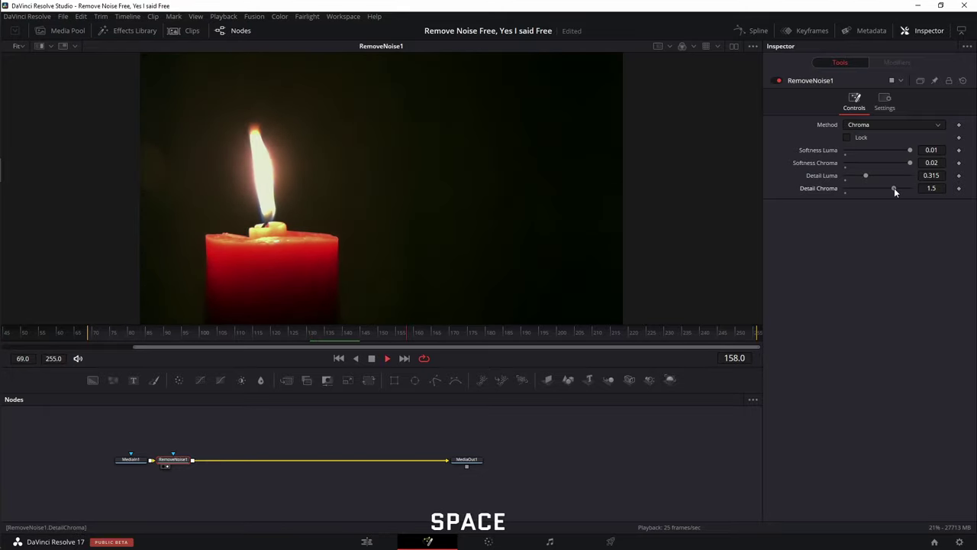
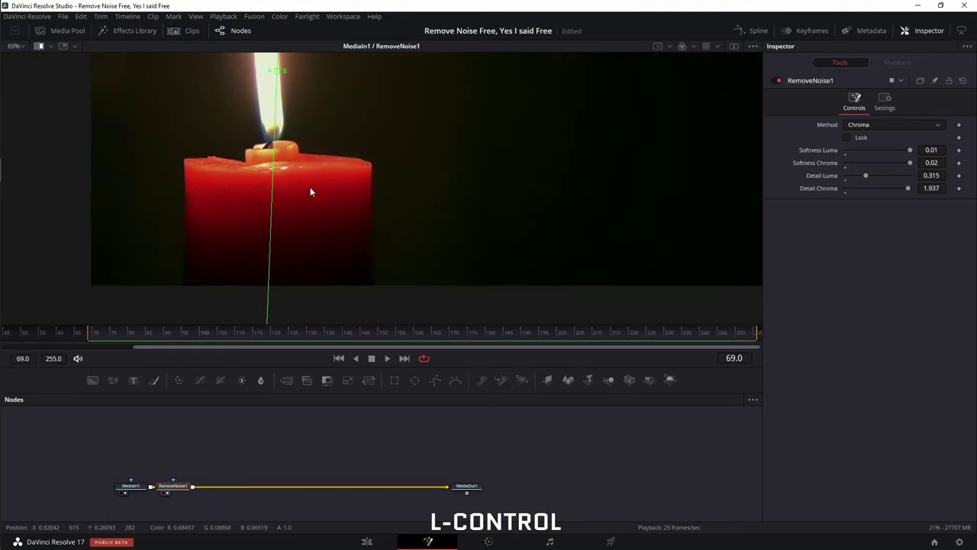
# Add an Unsharp Mask node directly after the Remove Noise node
pyautogui.scroll(-2, 318, 179)
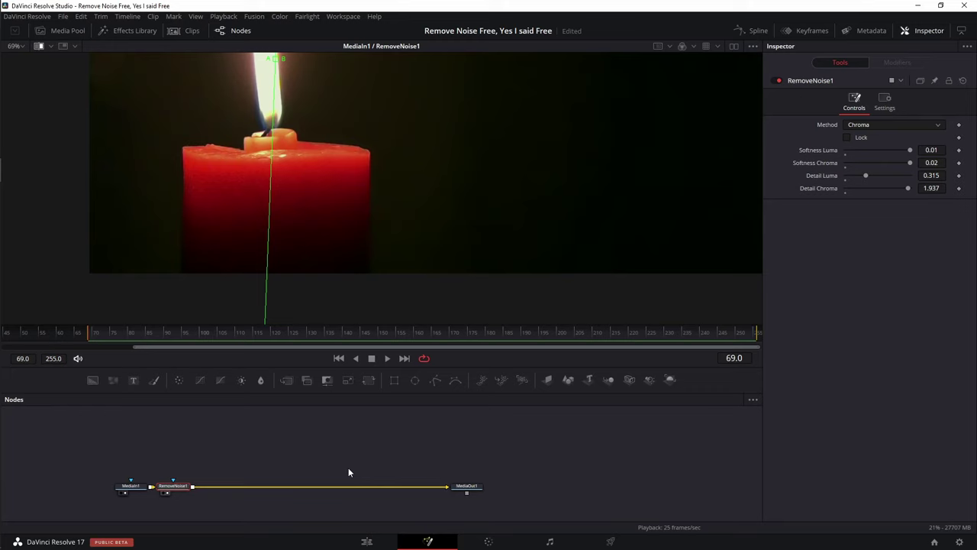
pyautogui.hotkey('shift', 'space')
pyautogui.write('remove')
pyautogui.press('BackSpace')
pyautogui.press('BackSpace')
pyautogui.press('BackSpace')
pyautogui.press('BackSpace')
pyautogui.press('BackSpace')
pyautogui.press('BackSpace')
pyautogui.write('unsha')
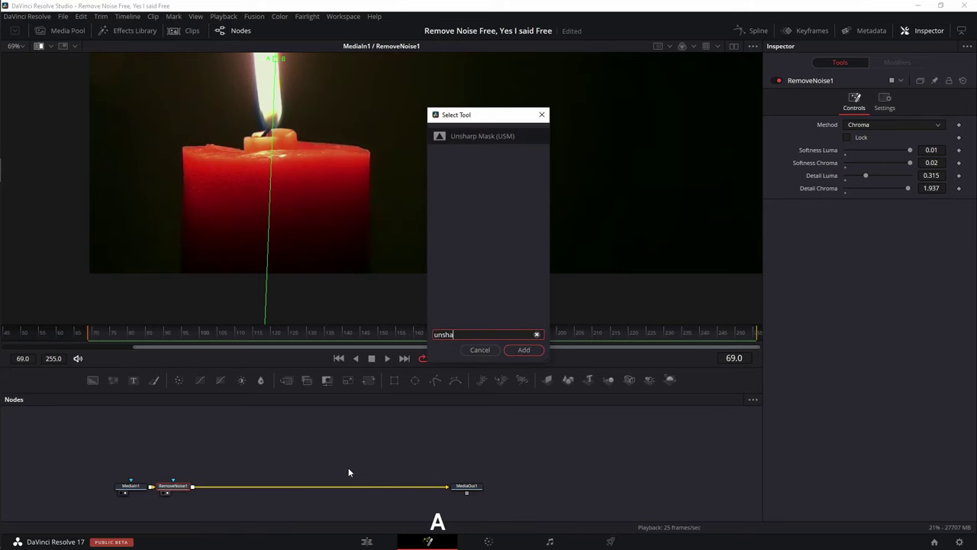
pyautogui.press('Return')
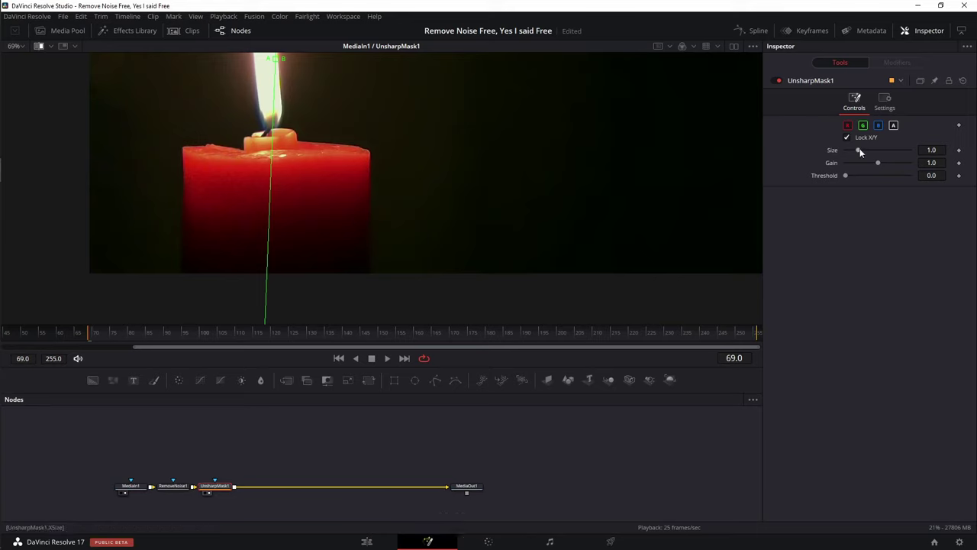
# Set the Unsharp Mask's Size to about 0.394 and Gain to about 0.48, and compare the result with the original
pyautogui.moveTo(859, 150); pyautogui.dragTo(860, 161)
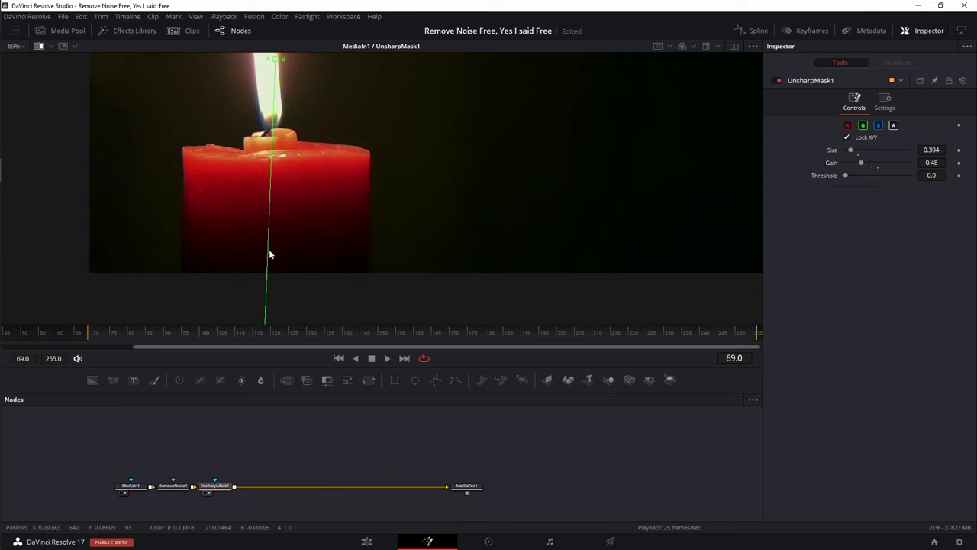
pyautogui.moveTo(267, 260); pyautogui.dragTo(259, 193)
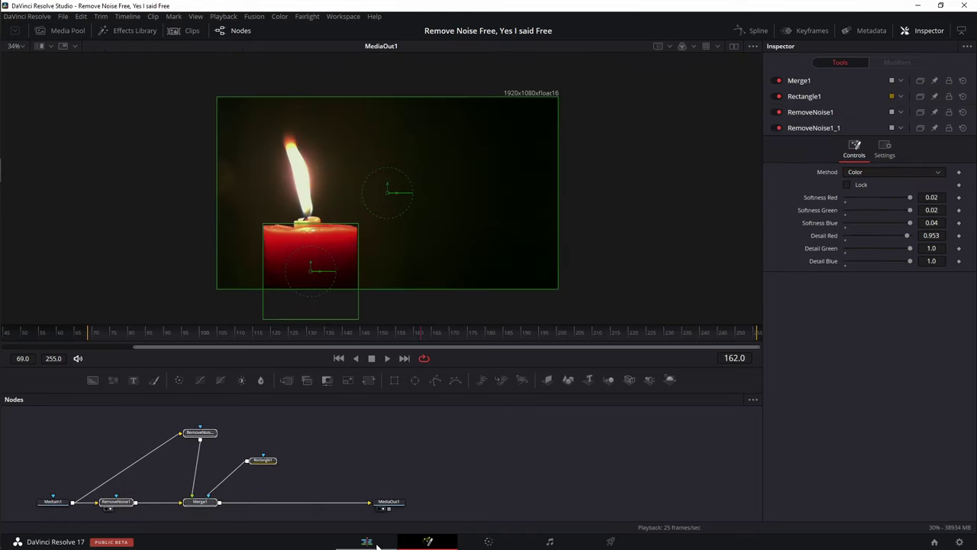
# Replace the candle clip on the edit timeline with Woman - 22592.mp4, placed at the start of Video 1
pyautogui.click(368, 541)
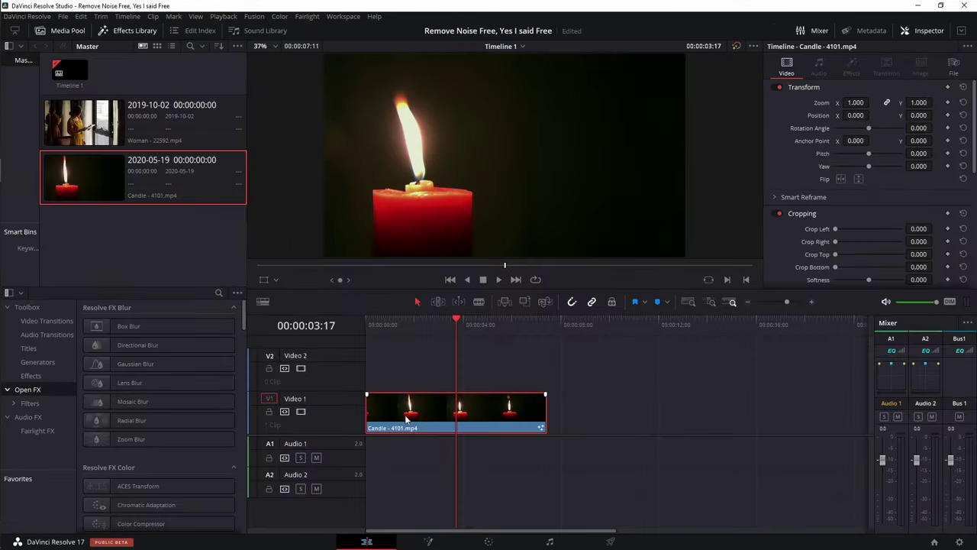
pyautogui.press('Delete')
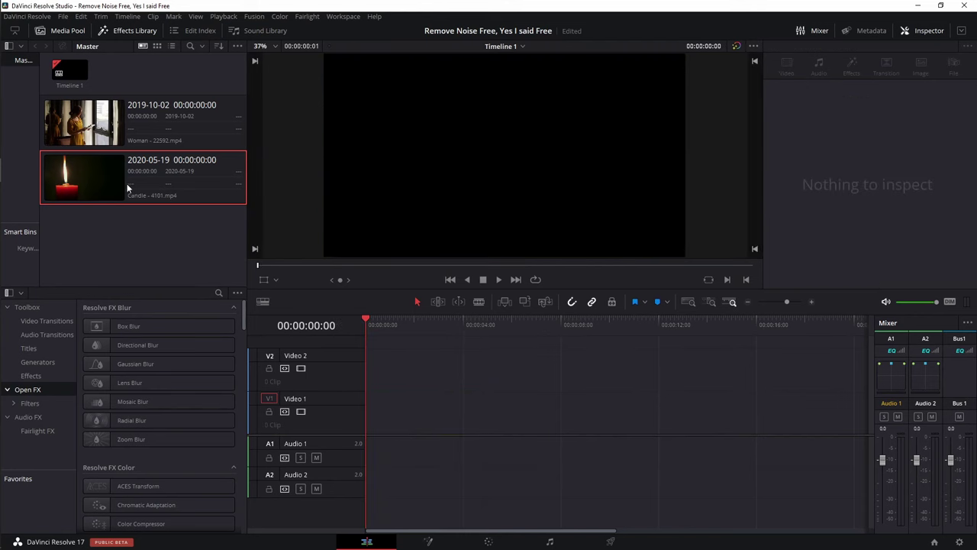
pyautogui.click(128, 188)
pyautogui.moveTo(80, 122); pyautogui.dragTo(382, 412)
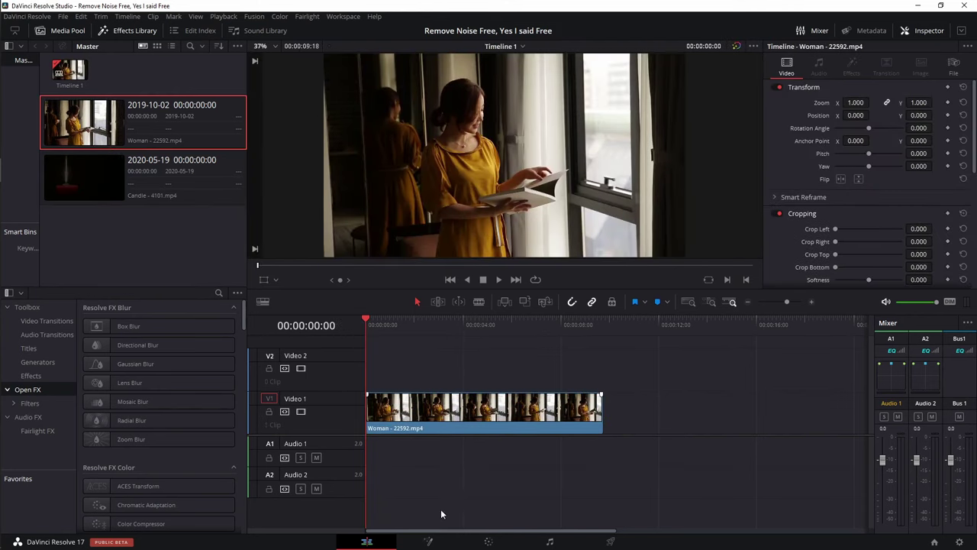
# Open the woman clip on the Fusion page and move the MediaIn1 node farther away from MediaOut1
pyautogui.click(437, 542)
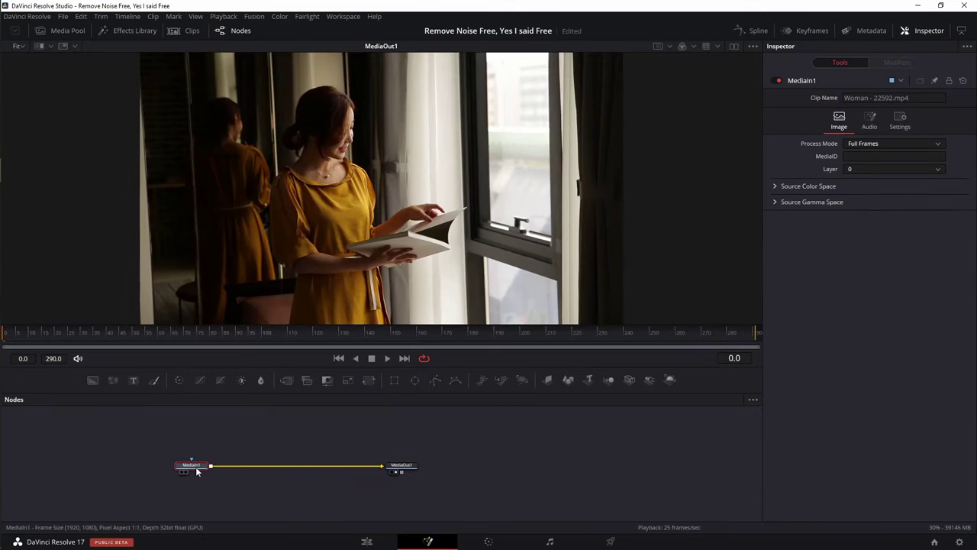
pyautogui.moveTo(196, 471); pyautogui.dragTo(134, 471)
# Play the clip and examine its red, green, blue and full-color views for noise, especially in the dark mirror reflection
pyautogui.press('space')
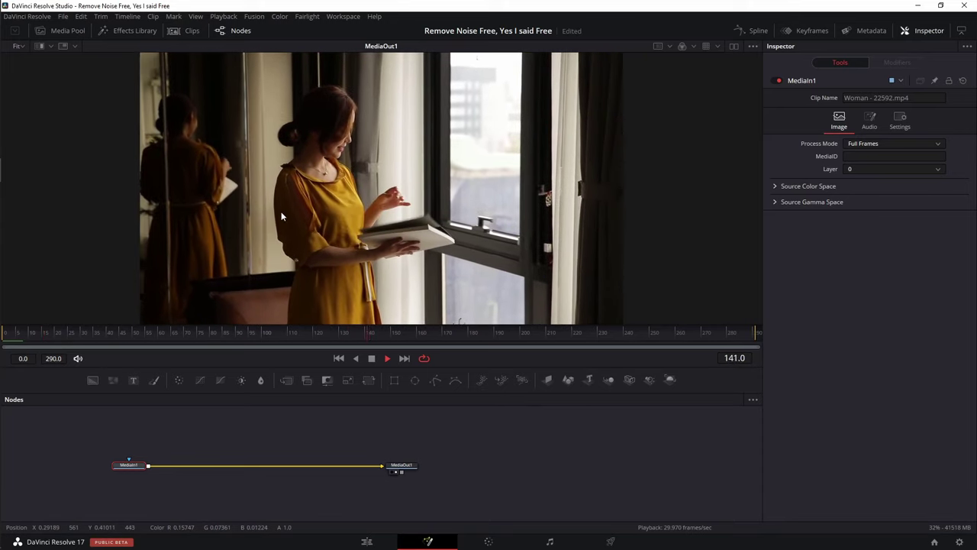
pyautogui.press('r')
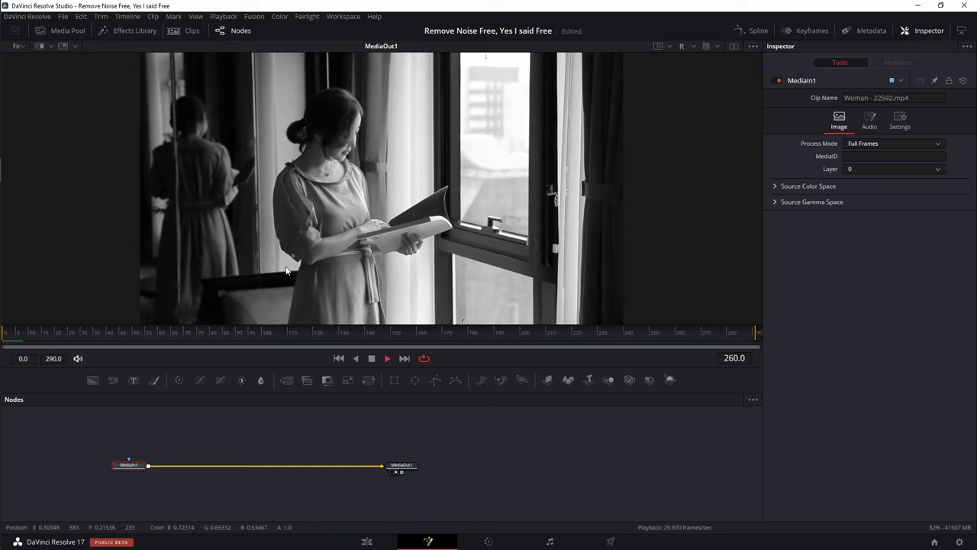
pyautogui.press('g')
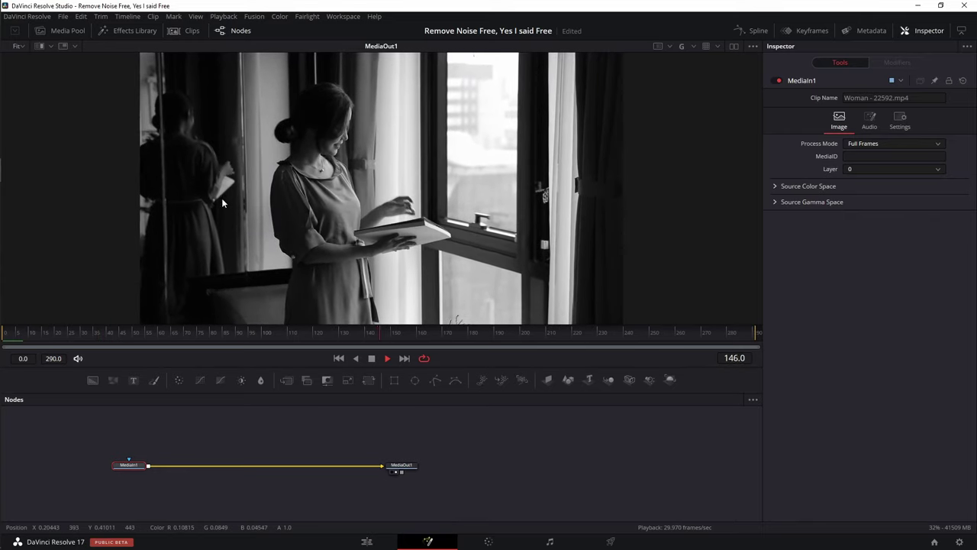
pyautogui.press('b')
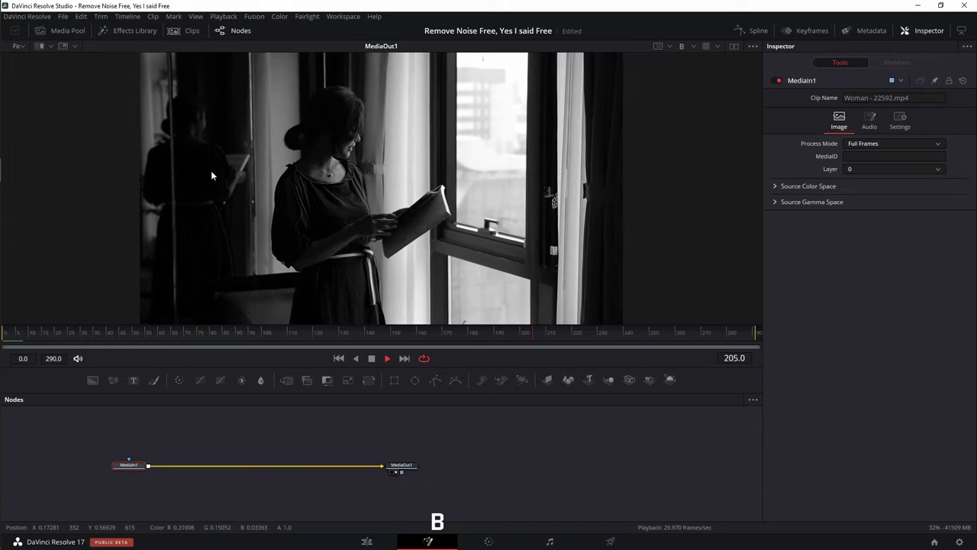
pyautogui.keyDown('ctrl'); pyautogui.scroll(2, 201, 187); pyautogui.keyUp('ctrl')
pyautogui.keyDown('ctrl'); pyautogui.scroll(2, 202, 187); pyautogui.keyUp('ctrl')
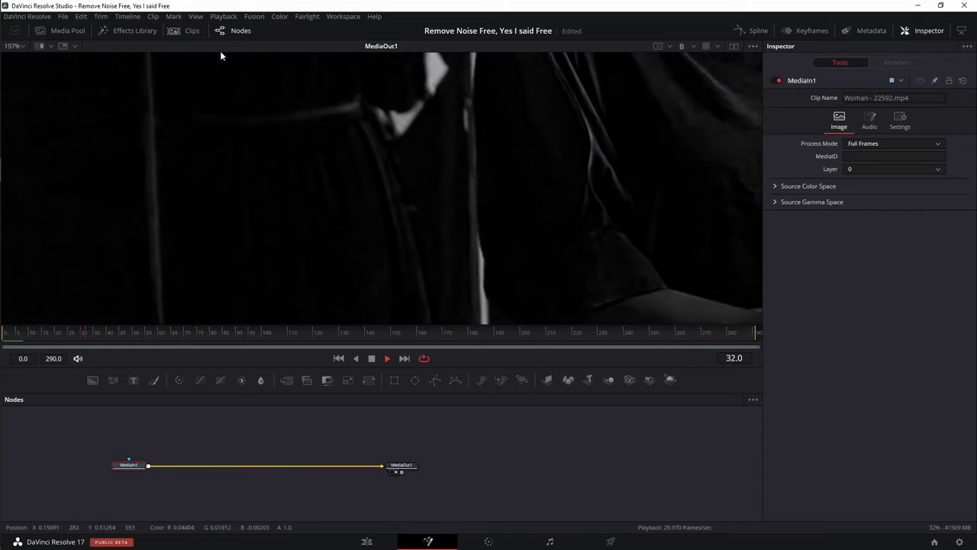
pyautogui.keyDown('ctrl'); pyautogui.scroll(-3, 300, 167); pyautogui.keyUp('ctrl')
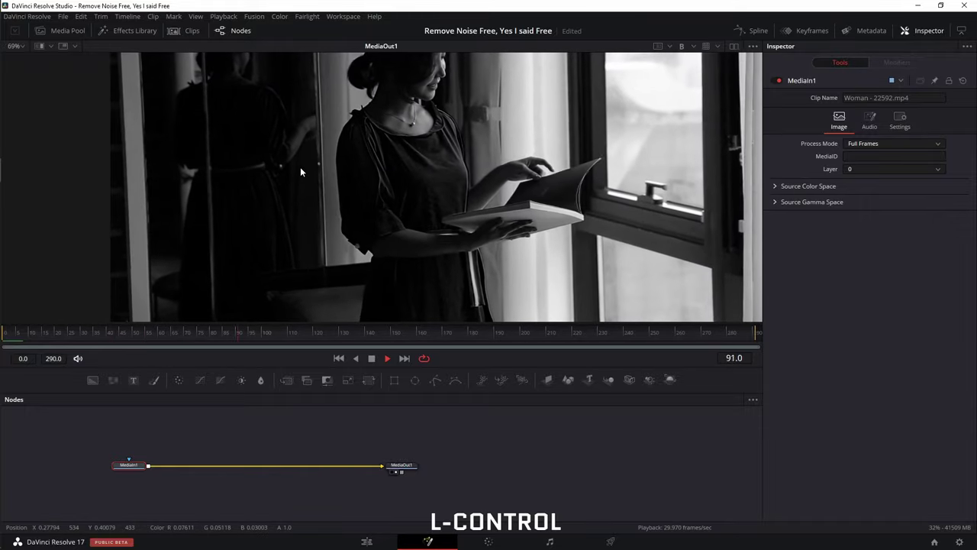
pyautogui.press('c')
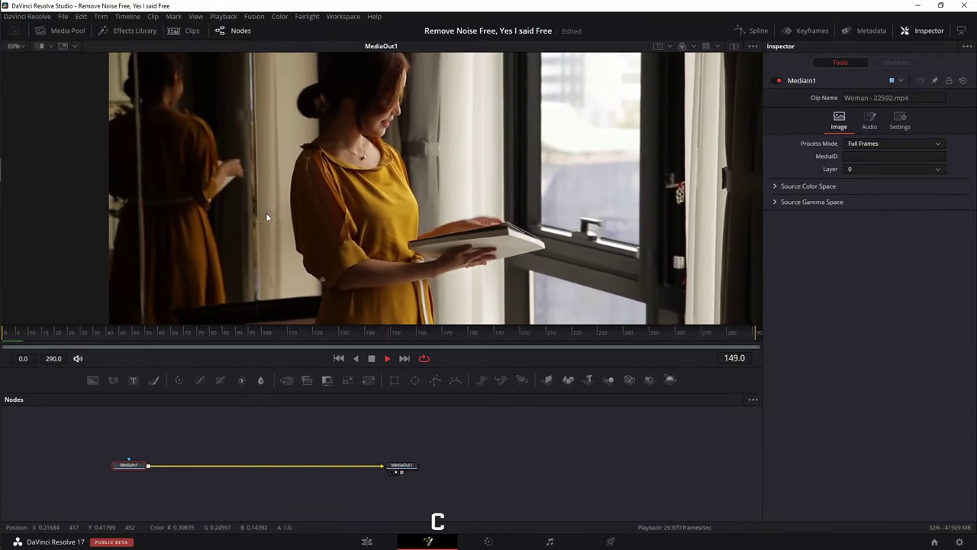
pyautogui.press('space')
pyautogui.keyDown('ctrl'); pyautogui.scroll(5, 239, 151); pyautogui.keyUp('ctrl')
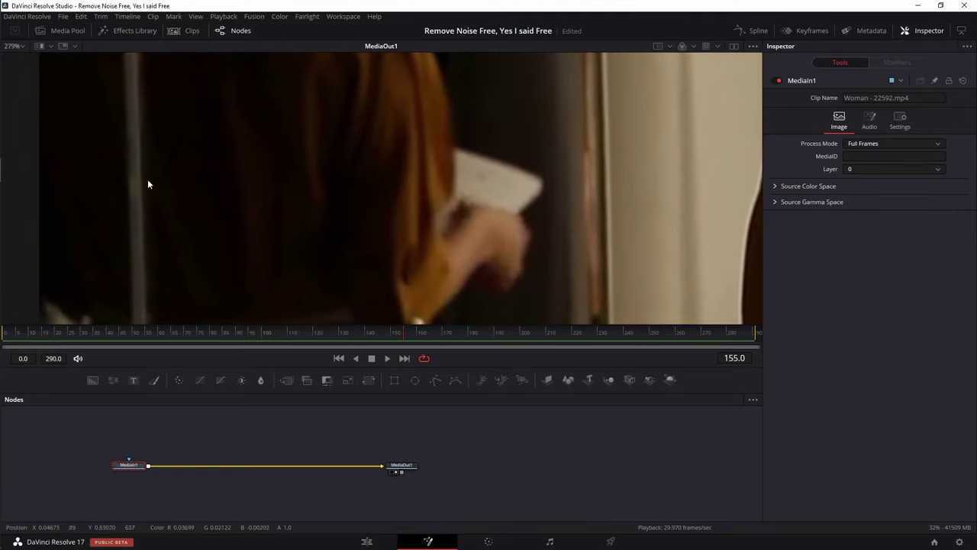
pyautogui.hscroll(-3, 338, 153)
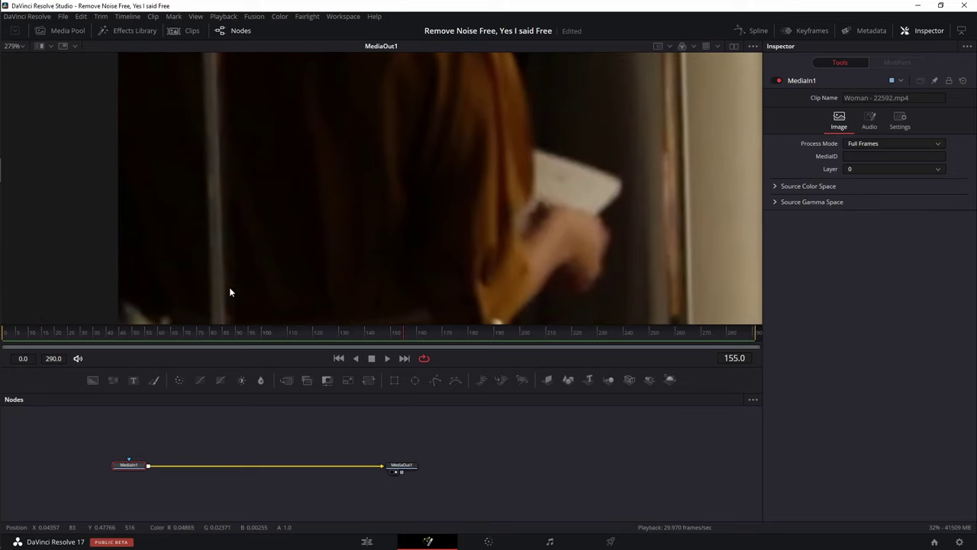
pyautogui.keyDown('ctrl'); pyautogui.scroll(-4, 319, 161); pyautogui.keyUp('ctrl')
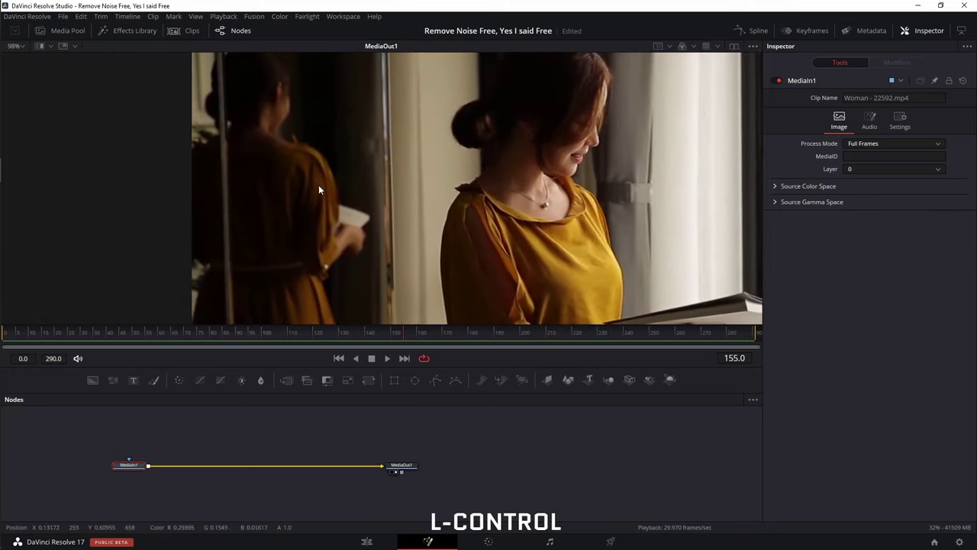
pyautogui.keyDown('ctrl'); pyautogui.scroll(-4, 311, 180); pyautogui.keyUp('ctrl')
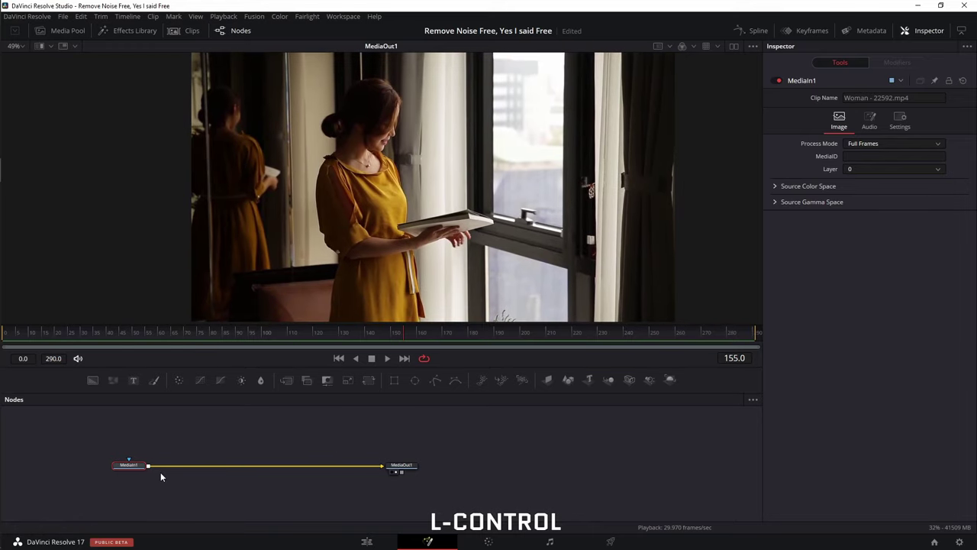
# Add a Remove Noise node directly after MediaIn1
pyautogui.hotkey('shift', 'space')
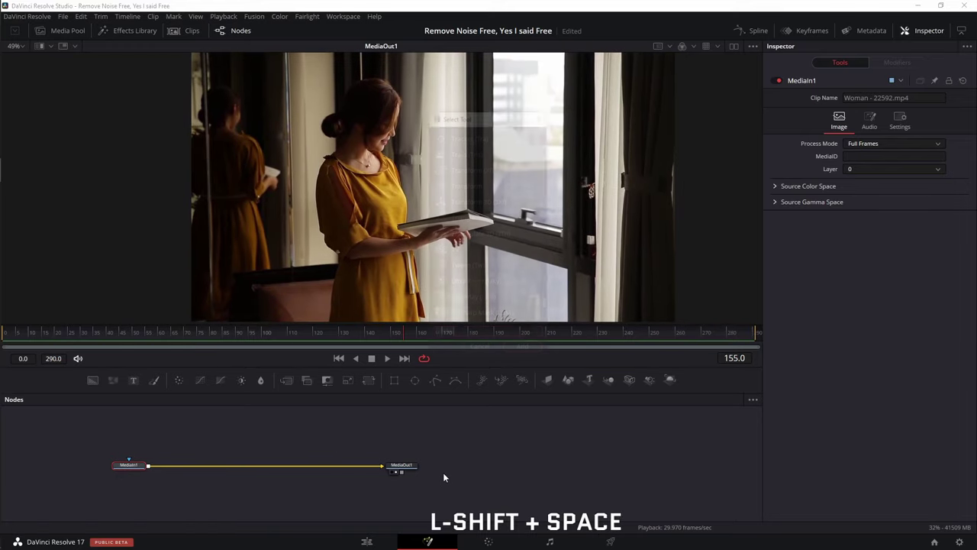
pyautogui.write('unsha')
pyautogui.press('BackSpace')
pyautogui.press('BackSpace')
pyautogui.press('BackSpace')
pyautogui.press('BackSpace')
pyautogui.press('BackSpace')
pyautogui.write('remove')
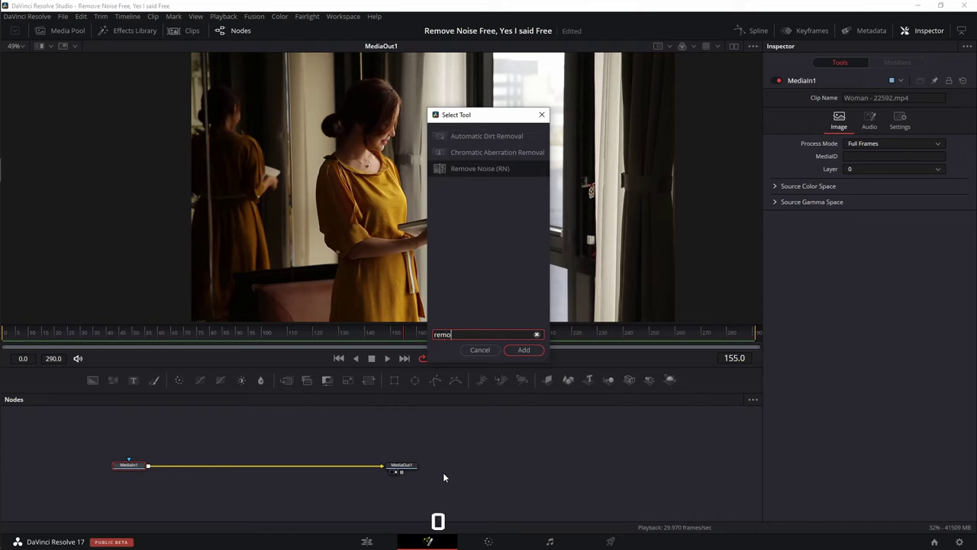
pyautogui.press('Return')
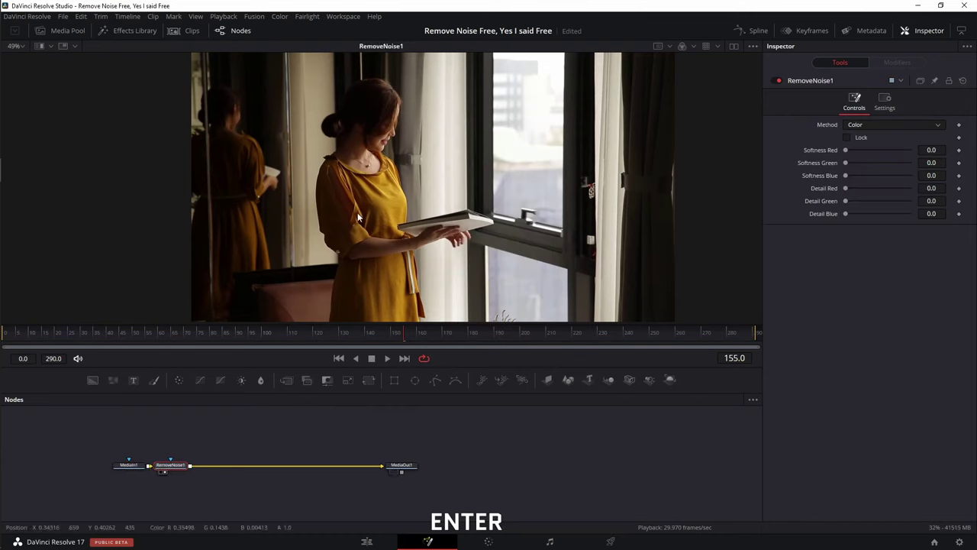
# View the red channel up close at the mirror reflection and set Softness Red to 0.01, checking it in playback
pyautogui.press('r')
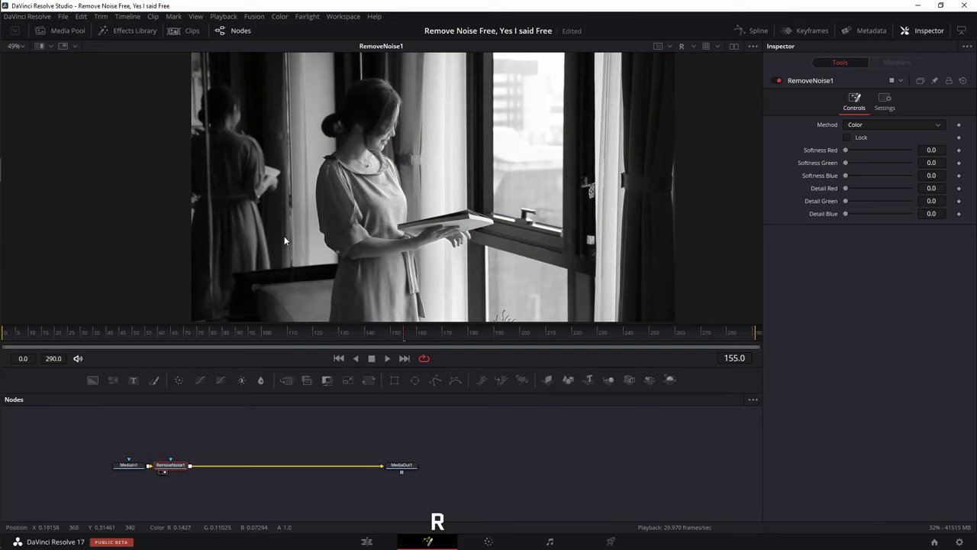
pyautogui.scroll(4, 242, 201)
pyautogui.moveTo(243, 201); pyautogui.dragTo(318, 216)
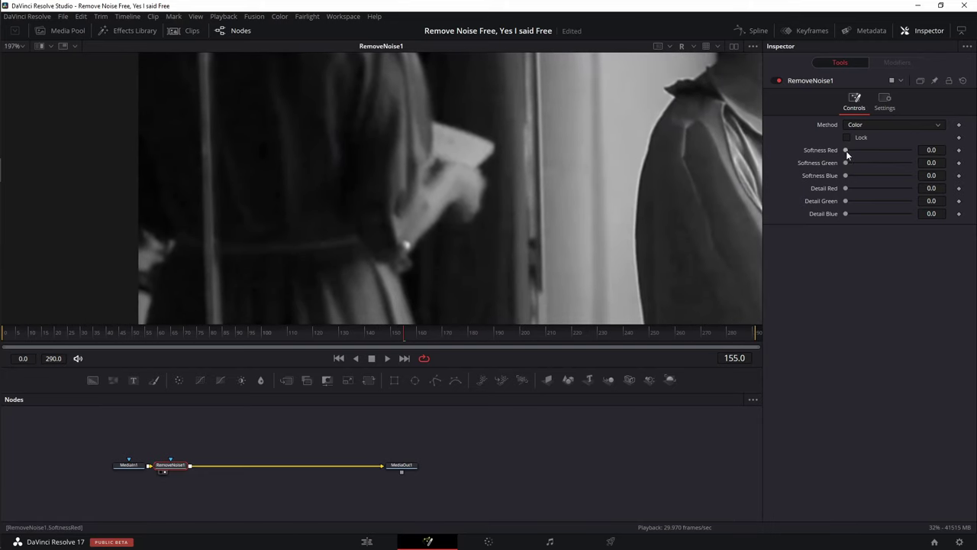
pyautogui.moveTo(846, 151); pyautogui.dragTo(882, 149)
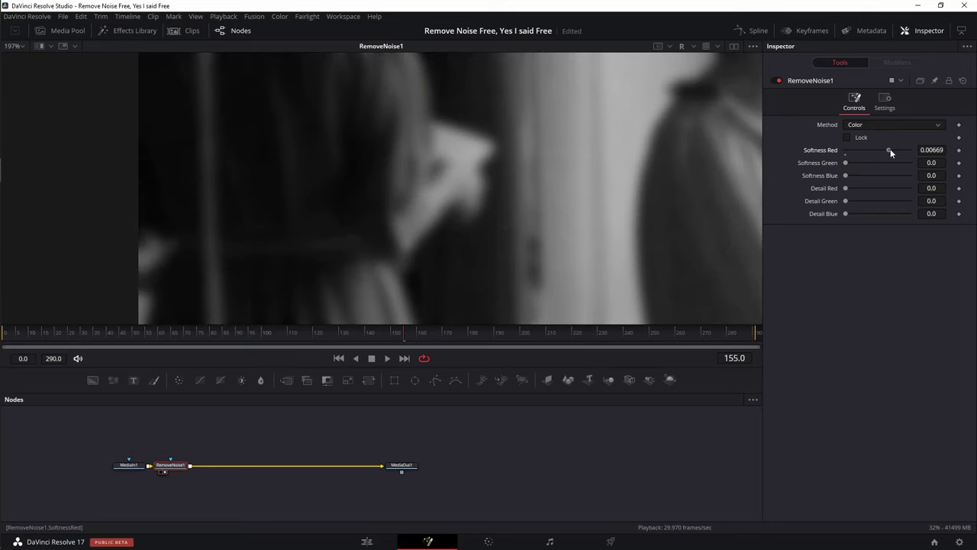
pyautogui.press('space')
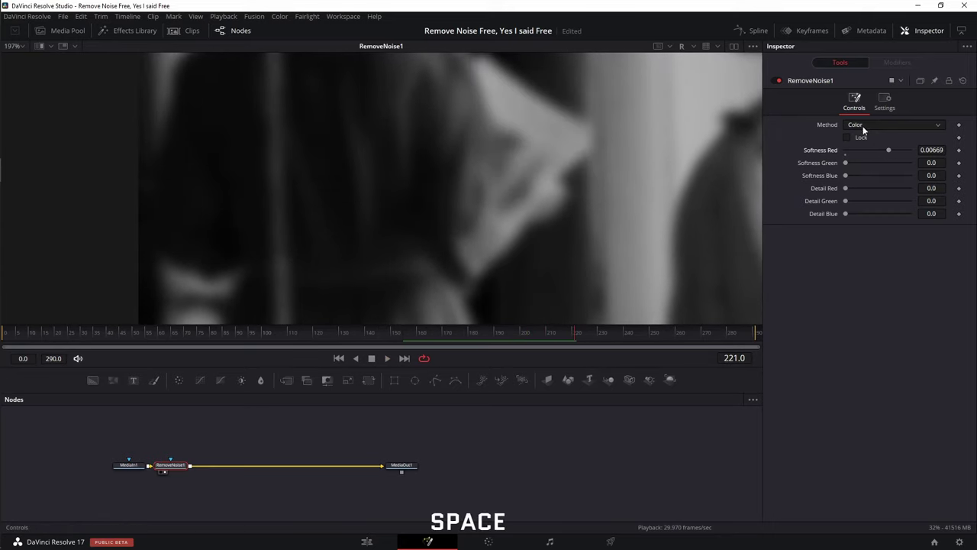
pyautogui.moveTo(895, 151); pyautogui.dragTo(914, 151)
pyautogui.press('space')
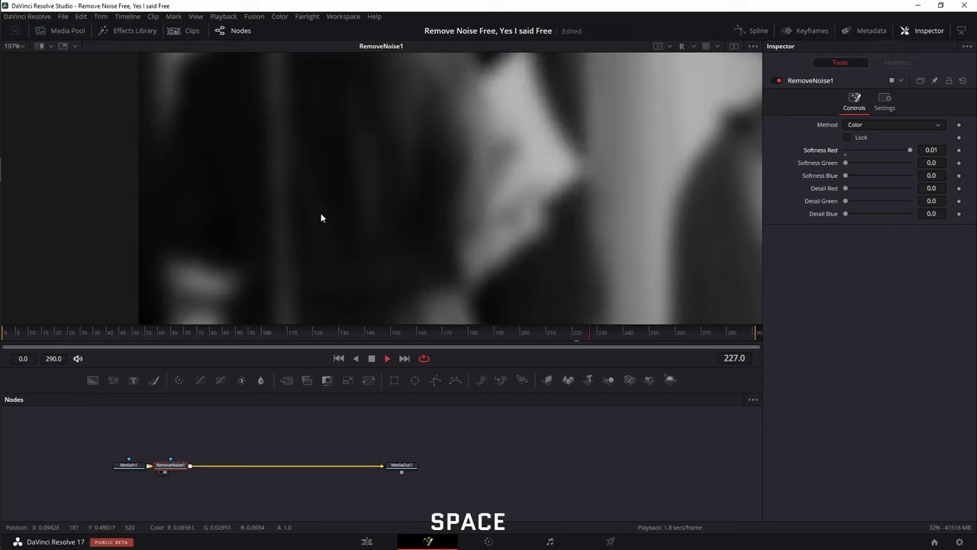
pyautogui.press('space')
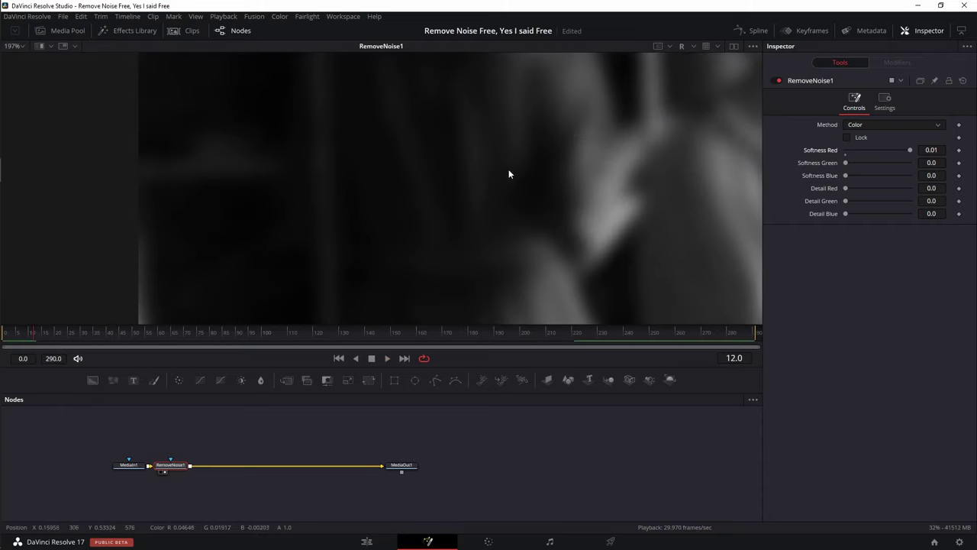
# Set the Remove Noise node's Detail Red to about 0.228 while checking the red channel in playback
pyautogui.press('space')
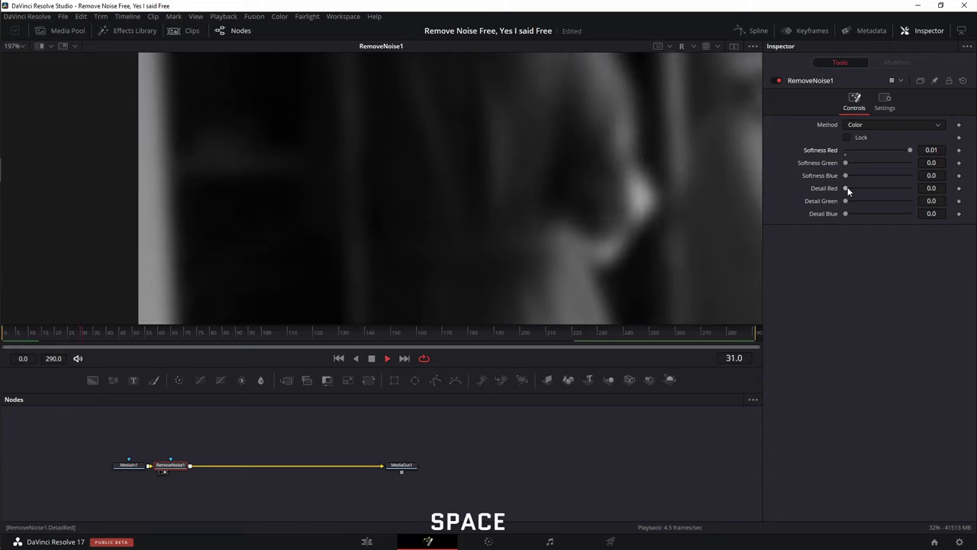
pyautogui.moveTo(845, 188); pyautogui.dragTo(871, 187)
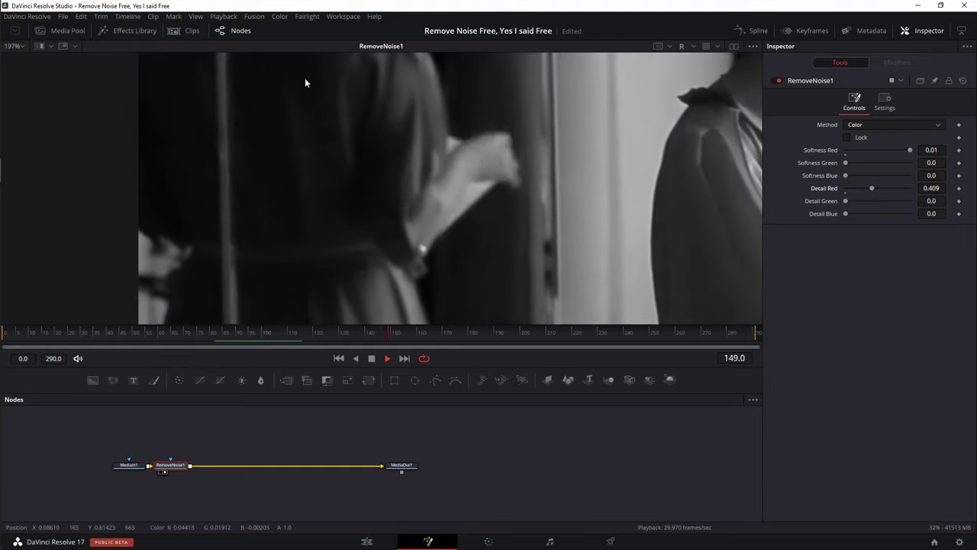
pyautogui.press('space')
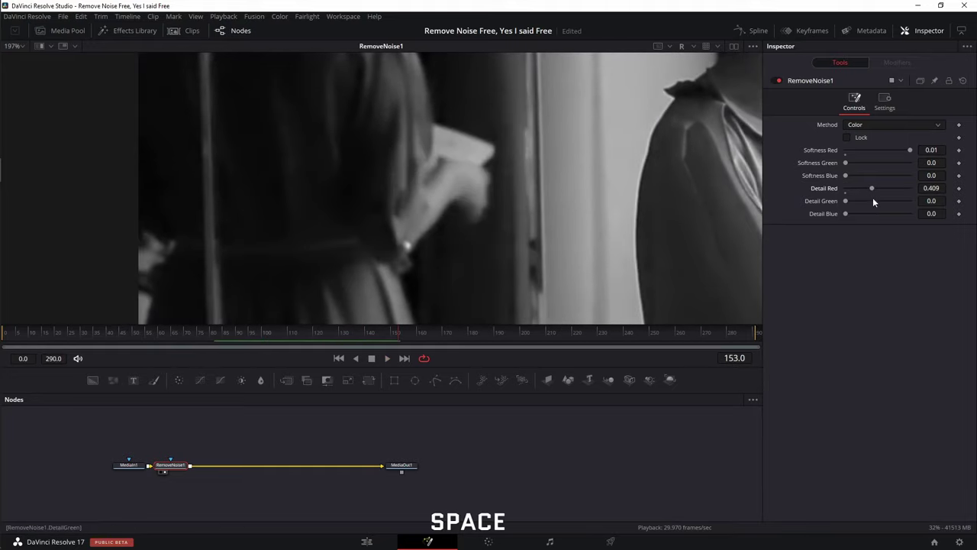
pyautogui.press('space')
pyautogui.moveTo(872, 188); pyautogui.dragTo(860, 188)
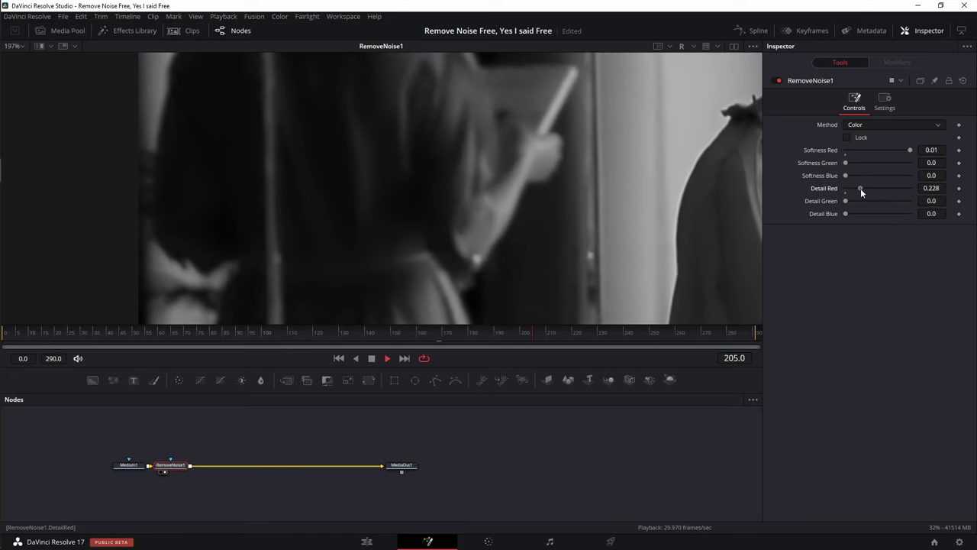
pyautogui.press('space')
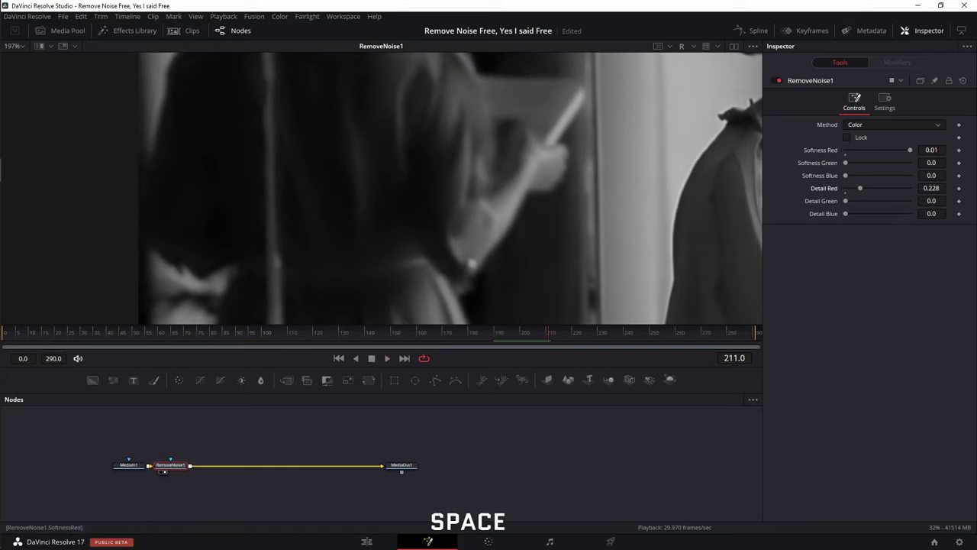
# Raise Softness Red to 0.02, fine-tune it to about 0.01811, and check the red channel in playback
pyautogui.press('BackSpace')
pyautogui.write('2')
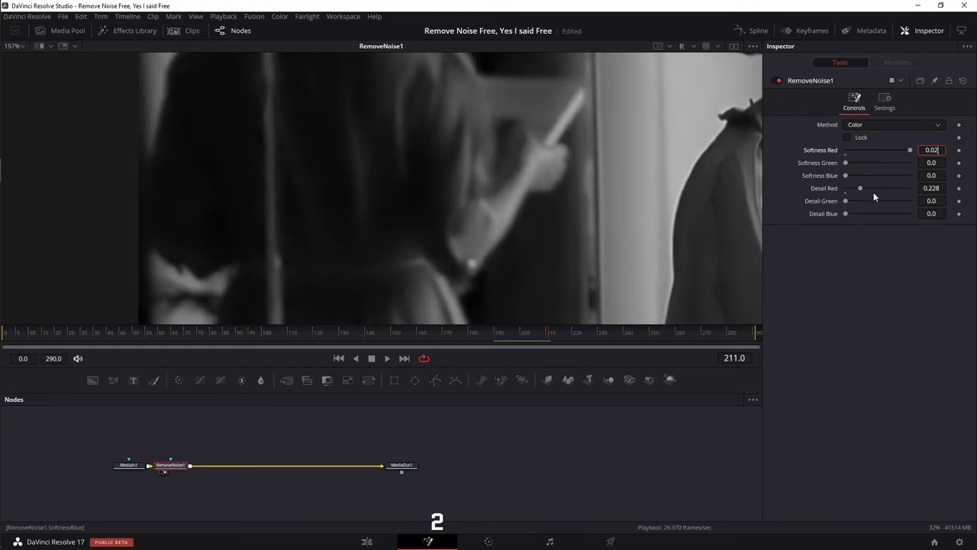
pyautogui.moveTo(908, 149); pyautogui.dragTo(903, 148)
pyautogui.press('space')
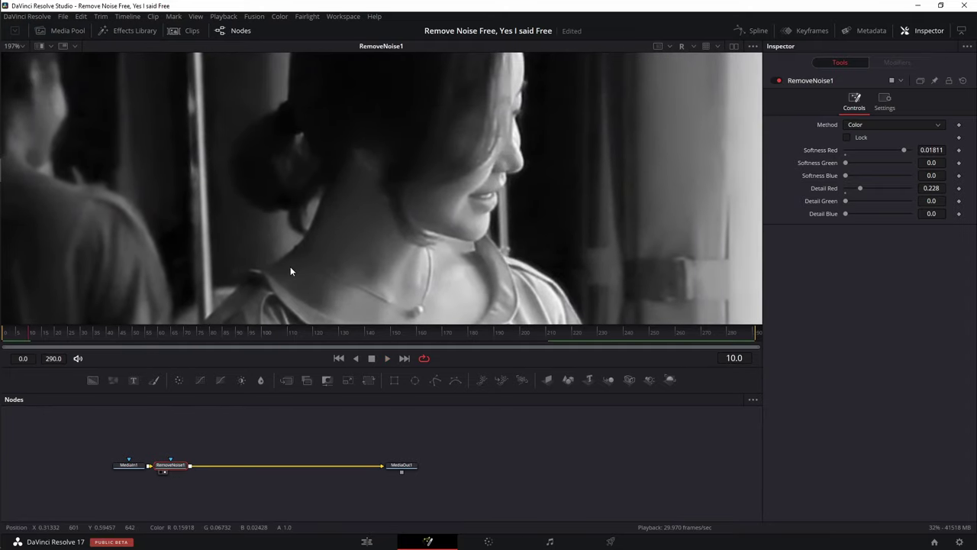
# Show the green channel in the viewer and play the clip to examine its noise
pyautogui.press('g')
pyautogui.press('space')
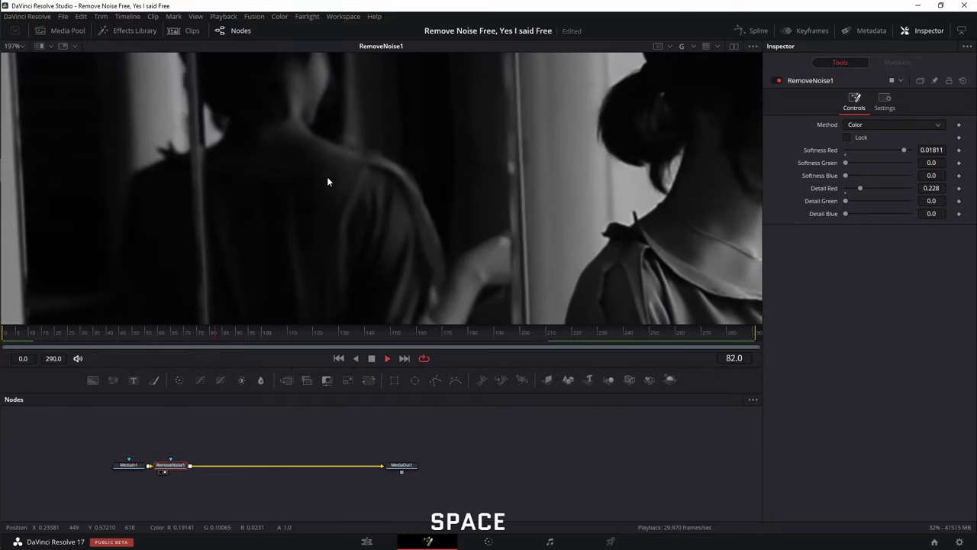
pyautogui.press('space')
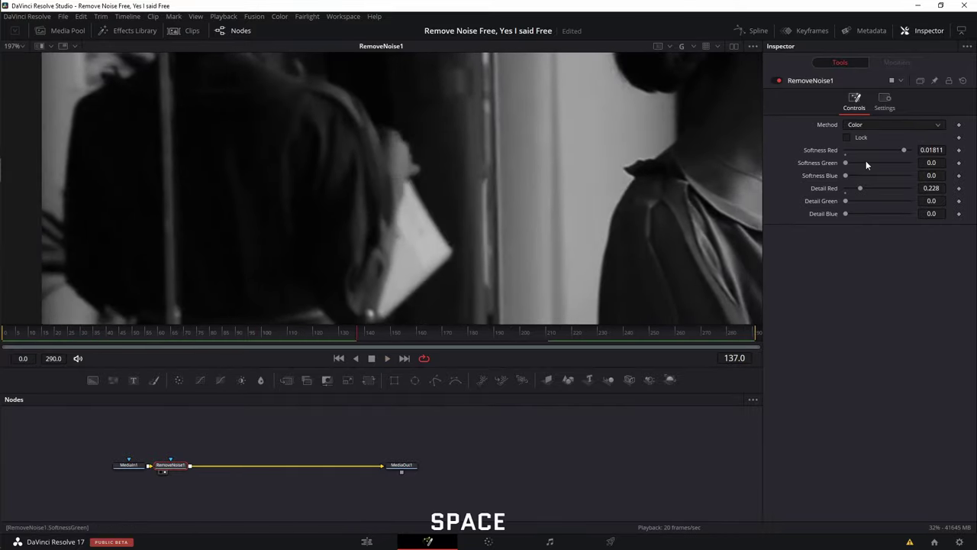
# Set Softness Green to about 0.00354 and Detail Green to about 0.031 while checking the green channel in playback
pyautogui.moveTo(845, 162); pyautogui.dragTo(859, 161)
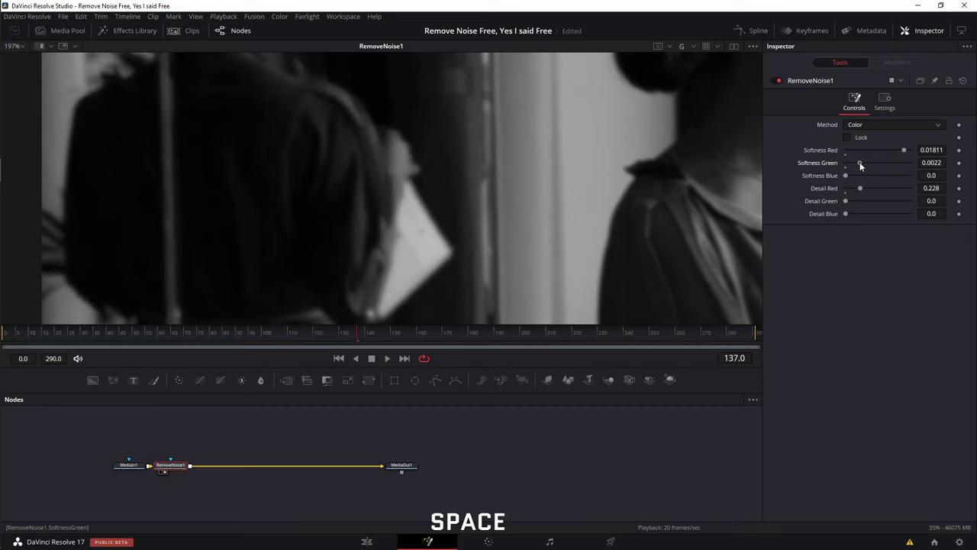
pyautogui.press('space')
pyautogui.moveTo(860, 162); pyautogui.dragTo(868, 163)
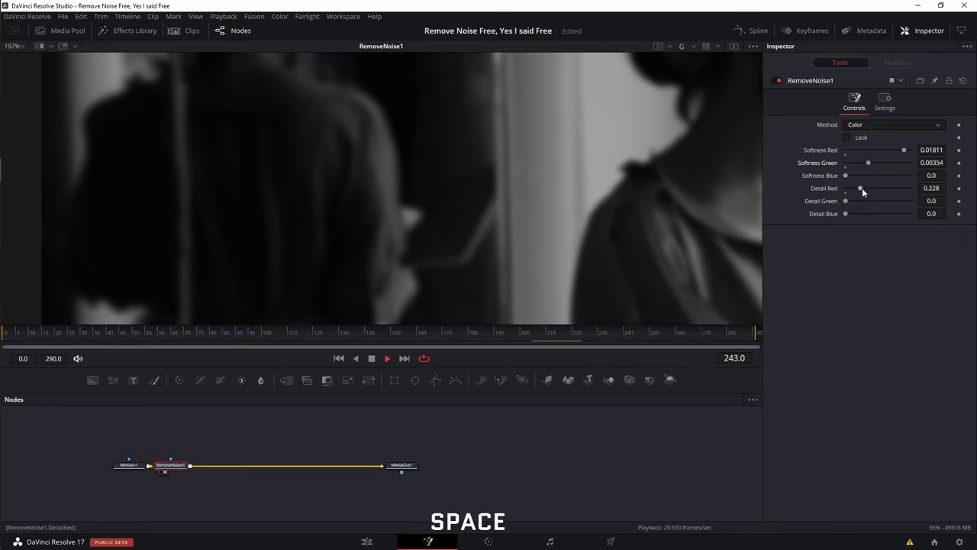
pyautogui.moveTo(846, 200); pyautogui.dragTo(848, 200)
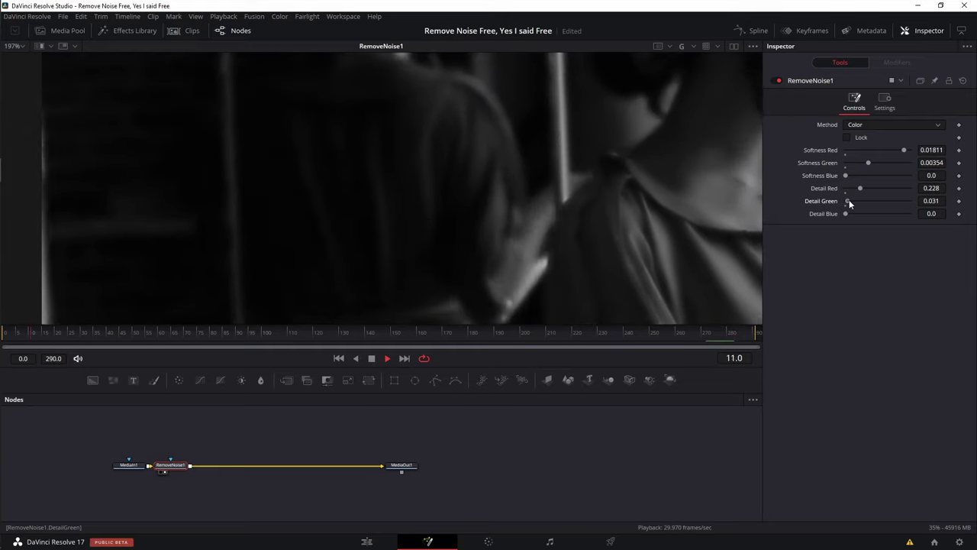
pyautogui.press('space')
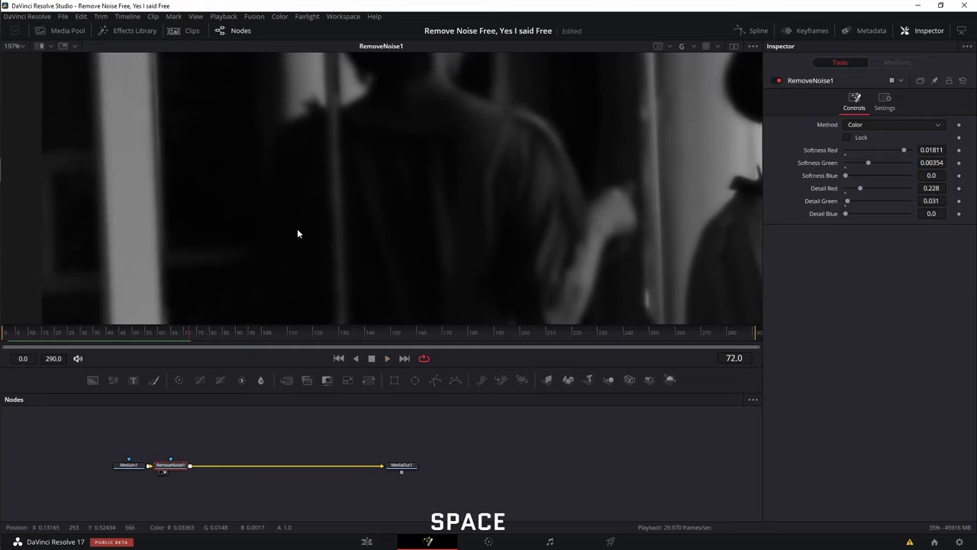
# Show the blue channel and raise Softness Blue to 0.01, then 0.015, while playing the clip
pyautogui.press('b')
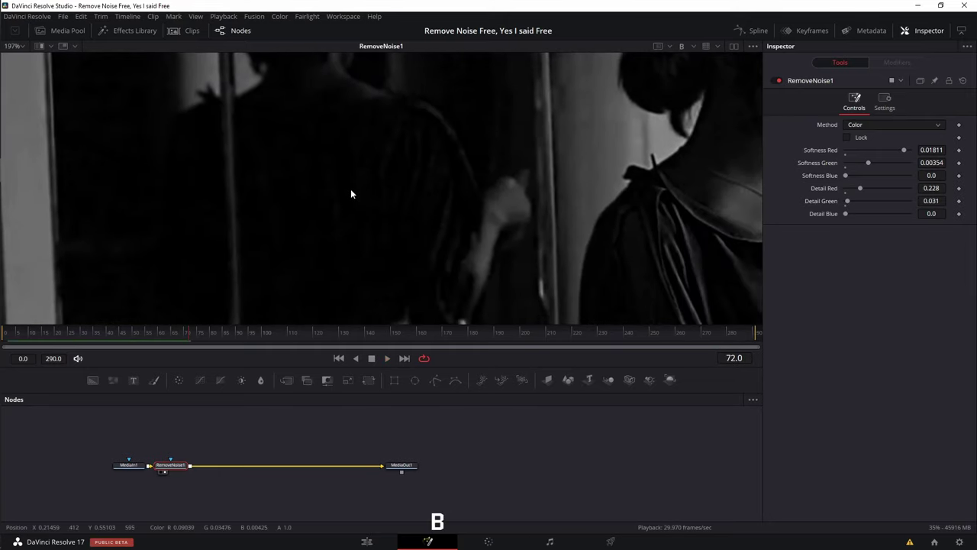
pyautogui.scroll(-2, 351, 188)
pyautogui.press('space')
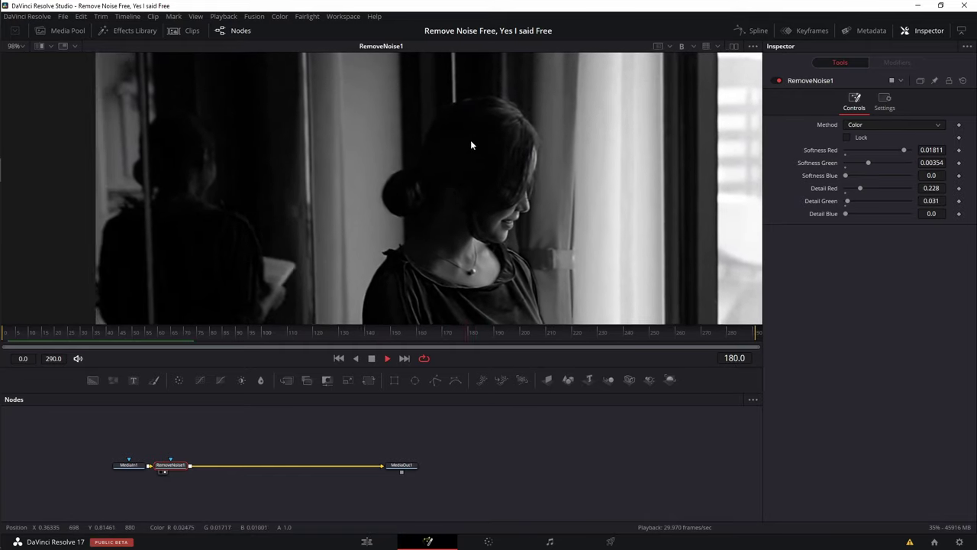
pyautogui.scroll(3, 489, 149)
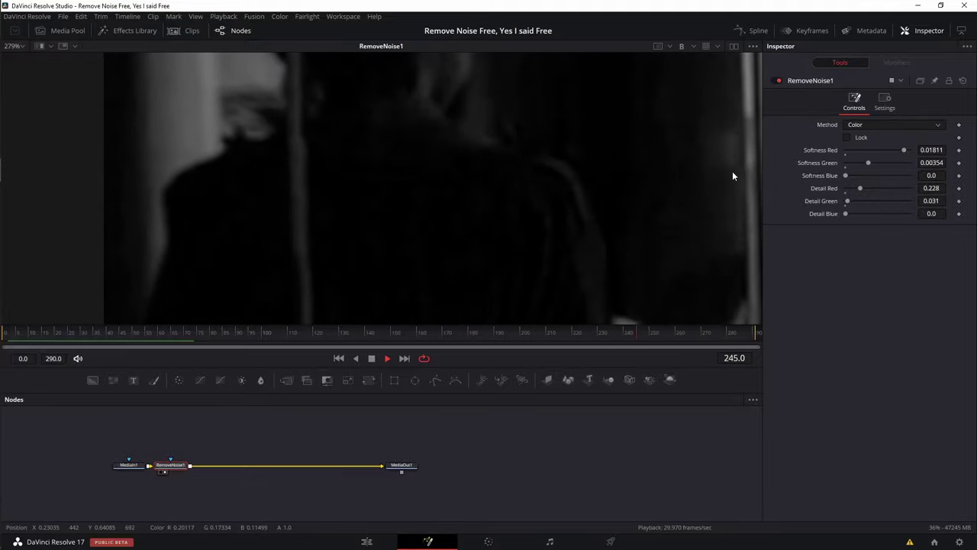
pyautogui.moveTo(846, 175); pyautogui.dragTo(909, 175)
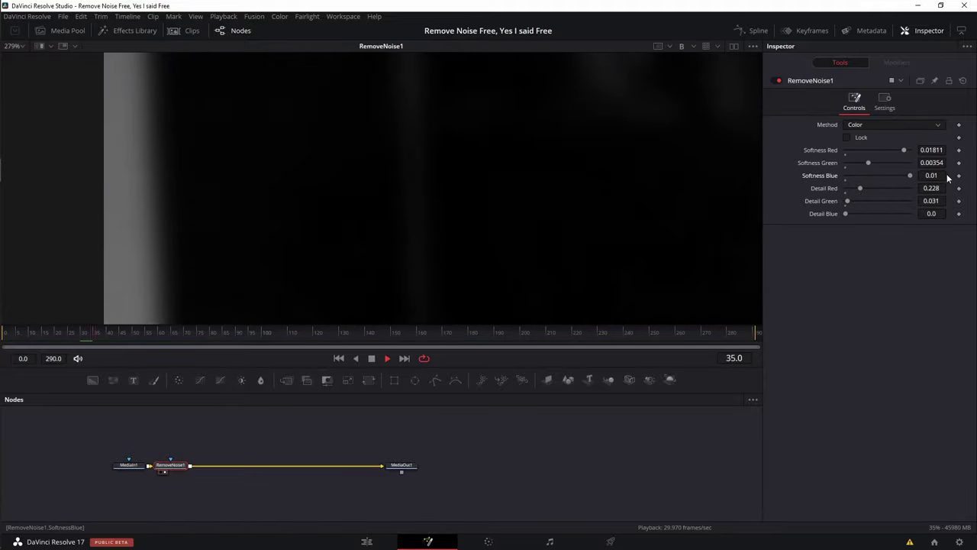
pyautogui.keyDown('ctrl'); pyautogui.scroll(-3, 624, 219); pyautogui.keyUp('ctrl')
pyautogui.moveTo(624, 220); pyautogui.dragTo(368, 188)
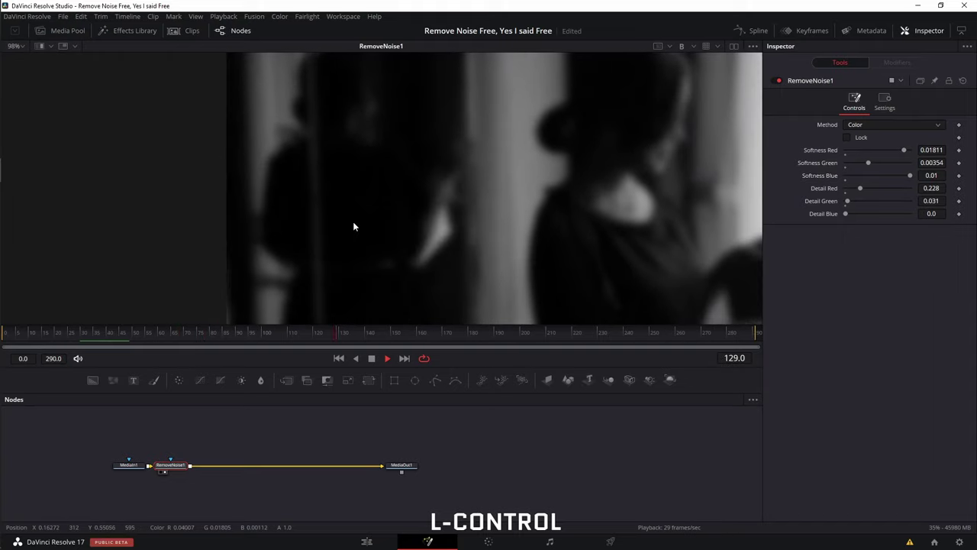
pyautogui.moveTo(909, 176); pyautogui.dragTo(915, 177)
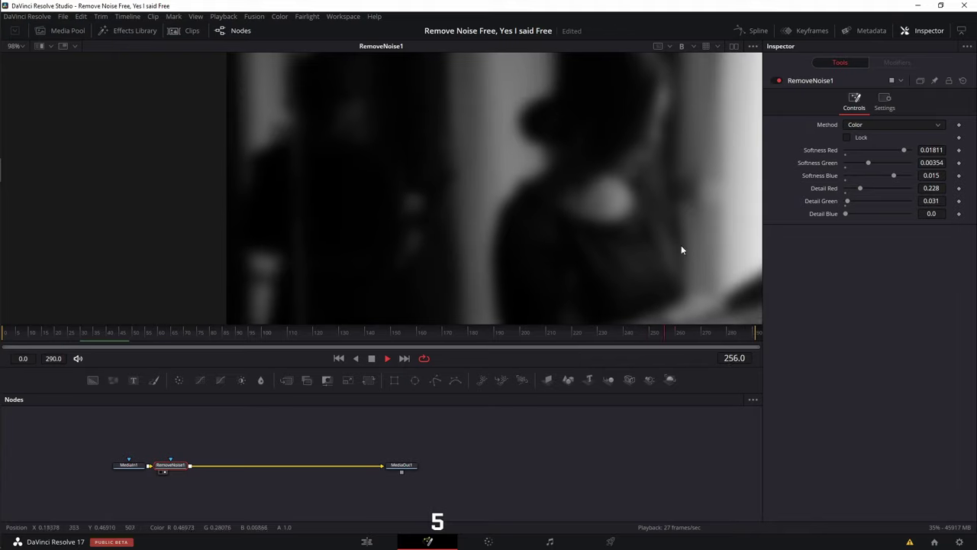
# Set Detail Blue to about 0.189, check it in playback, and return the viewer to full color
pyautogui.moveTo(845, 213); pyautogui.dragTo(857, 214)
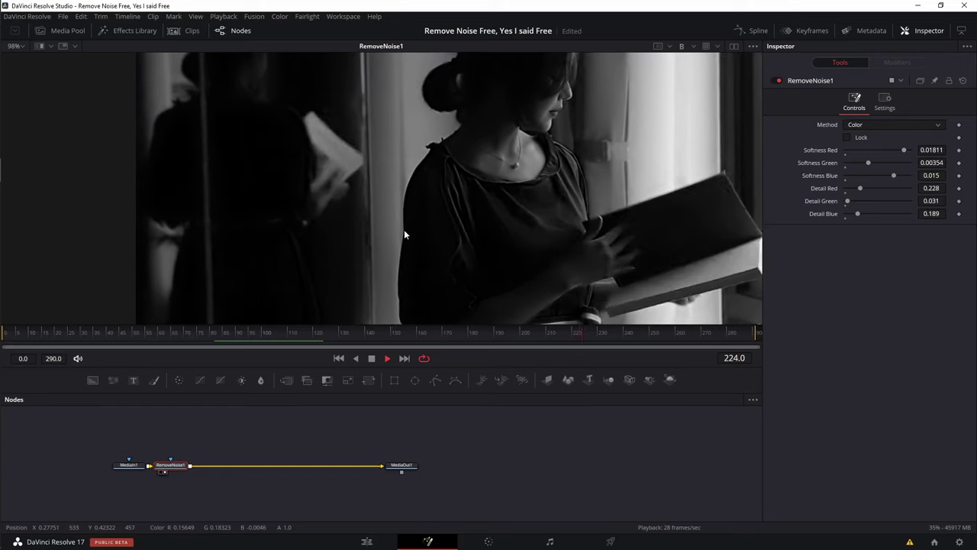
pyautogui.press('space')
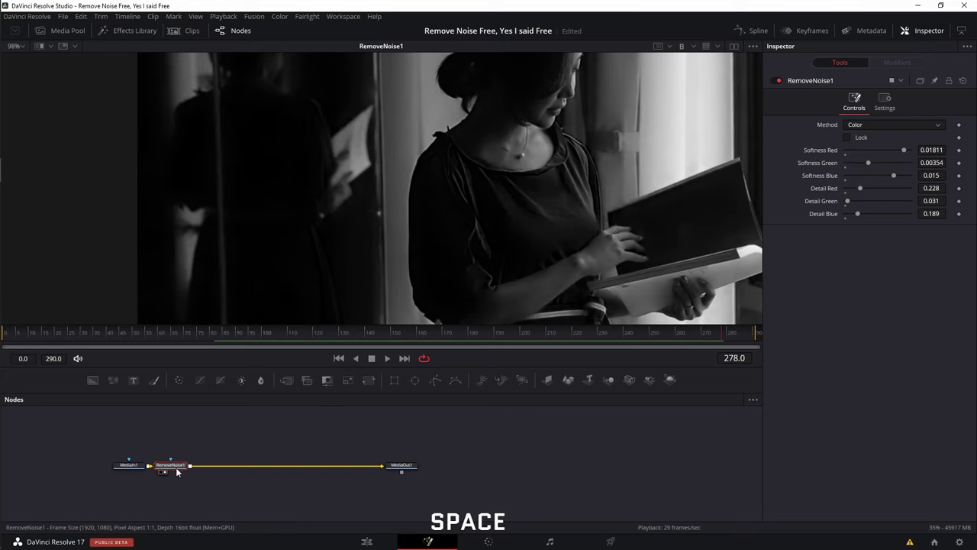
pyautogui.press('c')
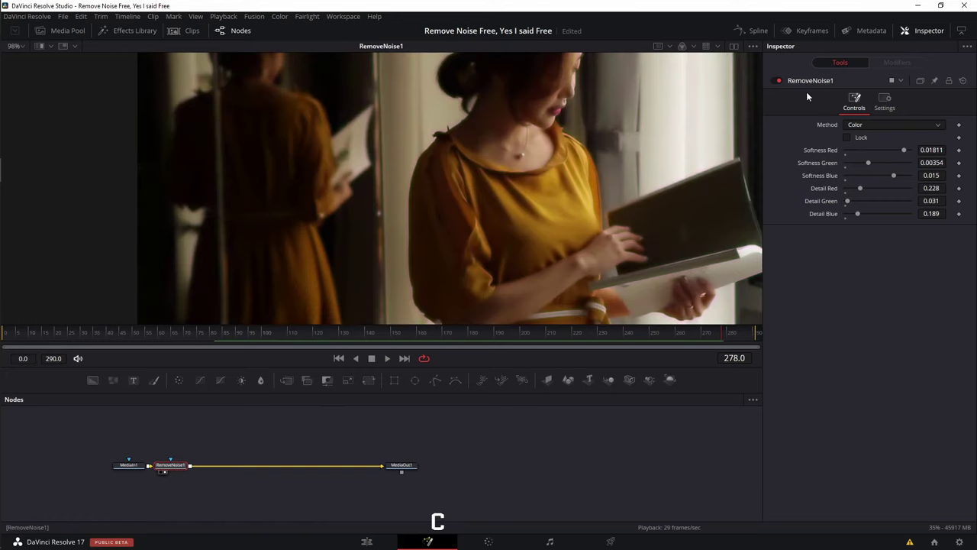
# Switch the Remove Noise method to Chroma and play the clip to check the untreated noise
pyautogui.click(859, 124)
pyautogui.click(857, 150)
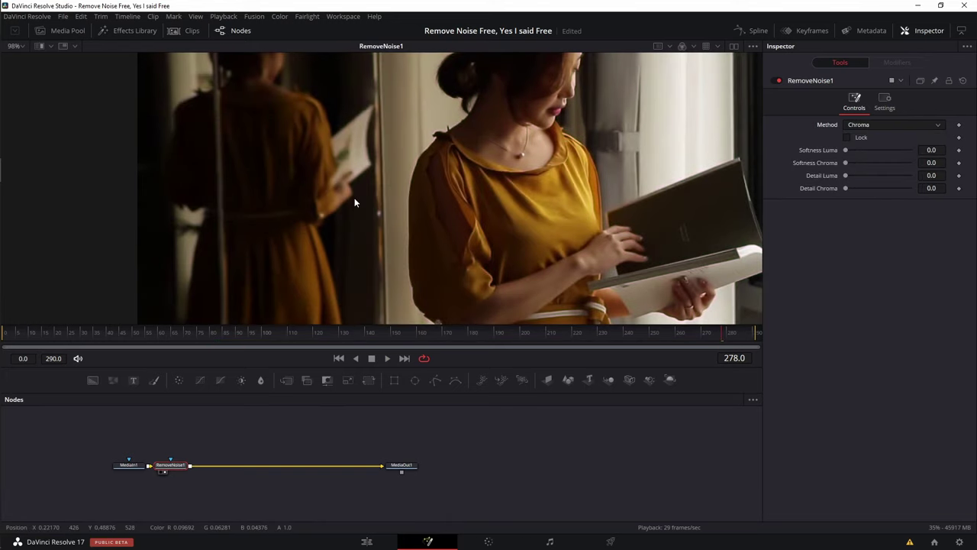
pyautogui.press('space')
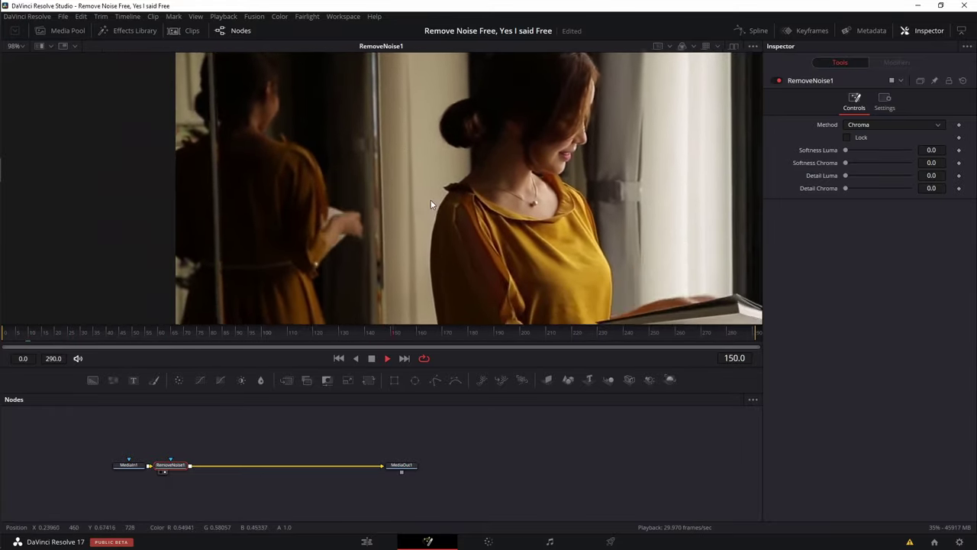
pyautogui.press('space')
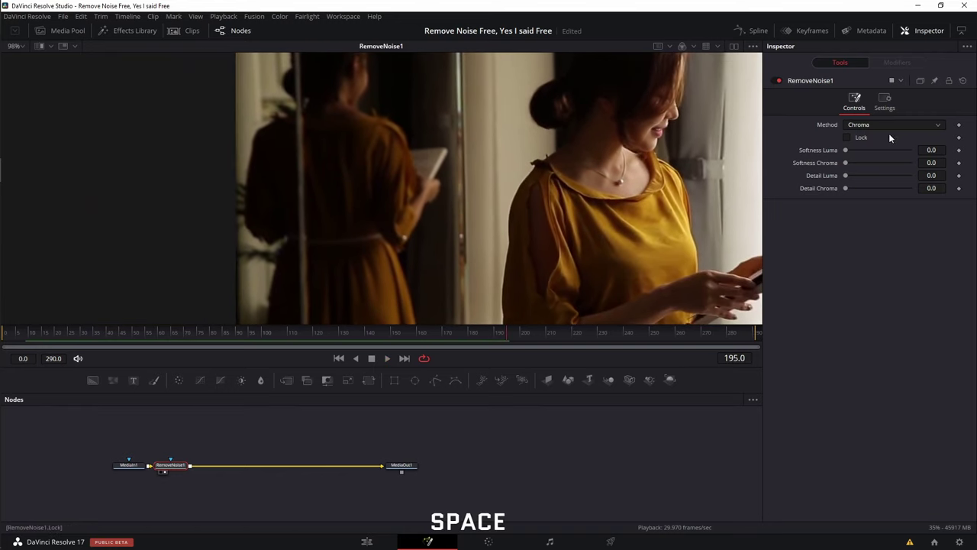
# Set Softness Luma to about 0.00457 and Detail Luma to about 0.299 while checking the clip in playback
pyautogui.moveTo(845, 149); pyautogui.dragTo(863, 175)
pyautogui.press('space')
pyautogui.moveTo(863, 175); pyautogui.dragTo(864, 175)
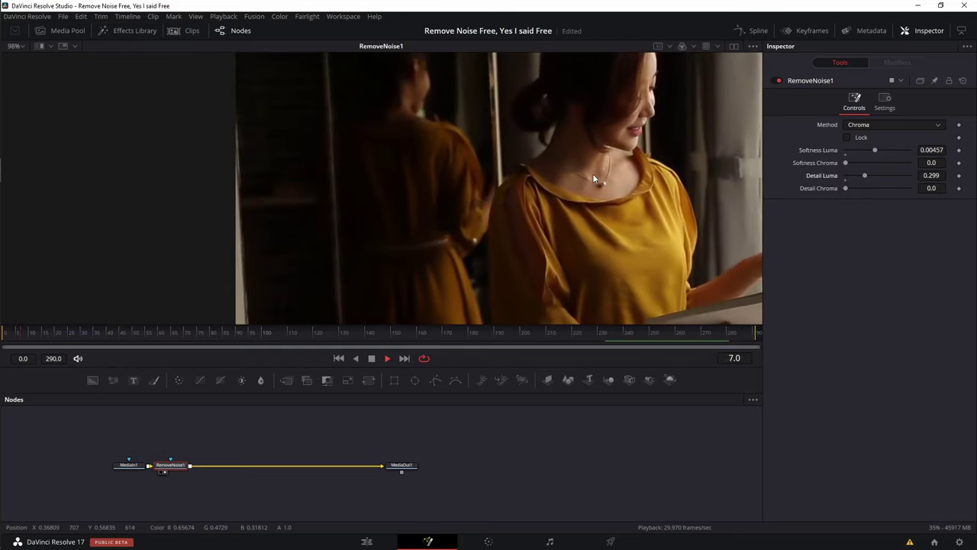
pyautogui.press('space')
# Set Softness Chroma to 0.015 and Detail Chroma to 1.0, using the mirror reflection up close, and check the whole frame in playback
pyautogui.scroll(5, 414, 216)
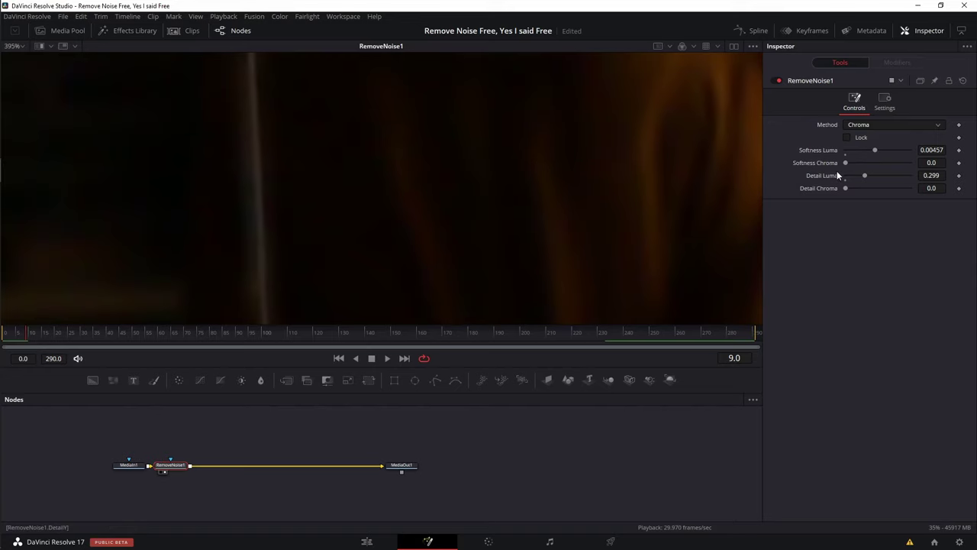
pyautogui.moveTo(845, 163); pyautogui.dragTo(865, 163)
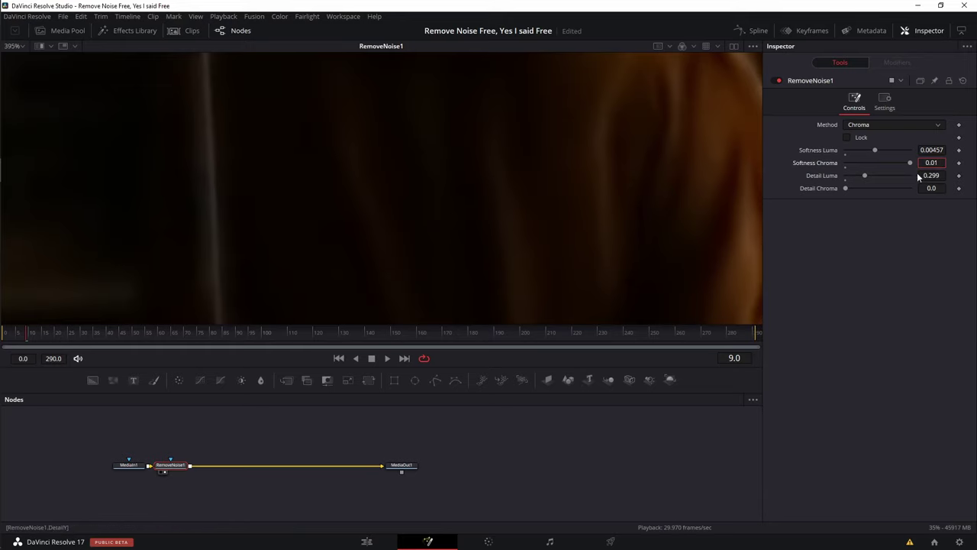
pyautogui.write('5')
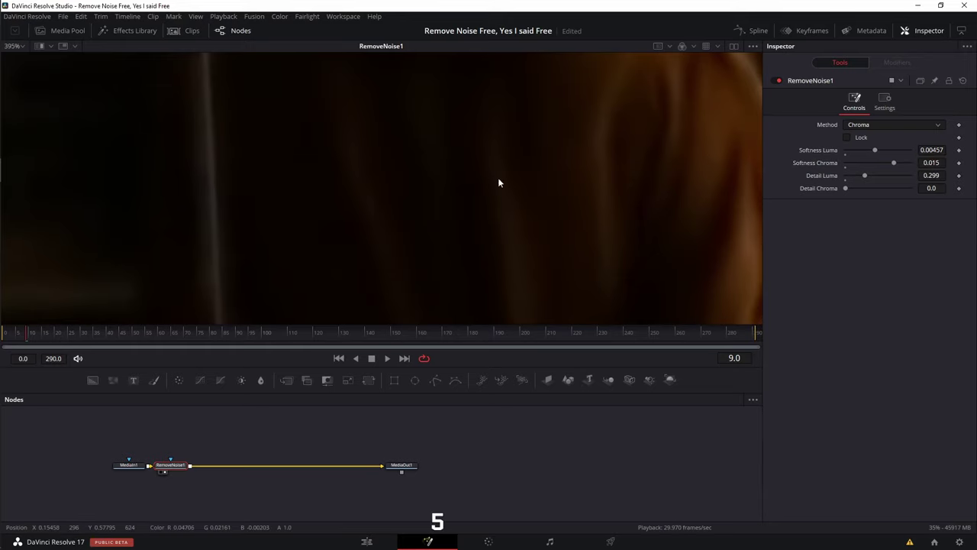
pyautogui.scroll(-2, 374, 198)
pyautogui.moveTo(845, 188); pyautogui.dragTo(908, 191)
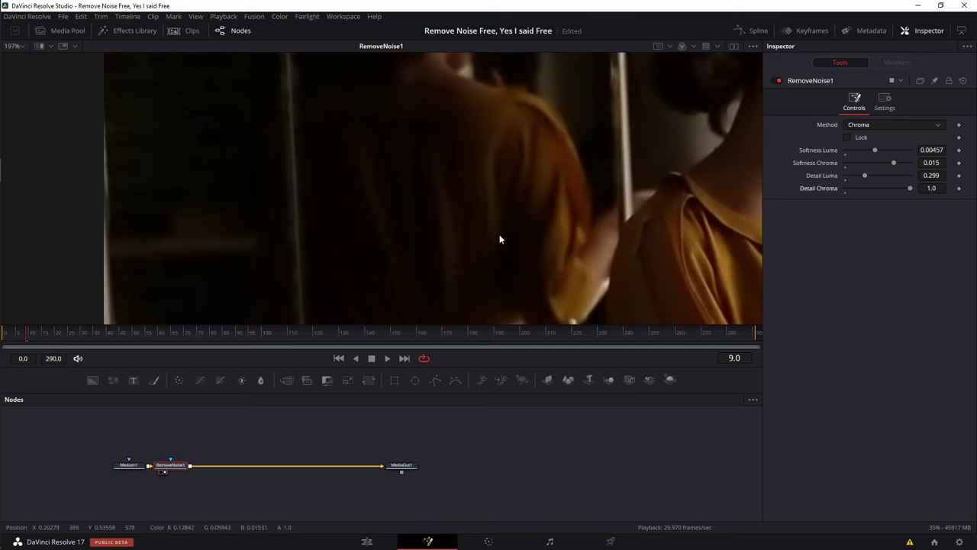
pyautogui.scroll(-4, 484, 229)
pyautogui.press('space')
pyautogui.press('space')
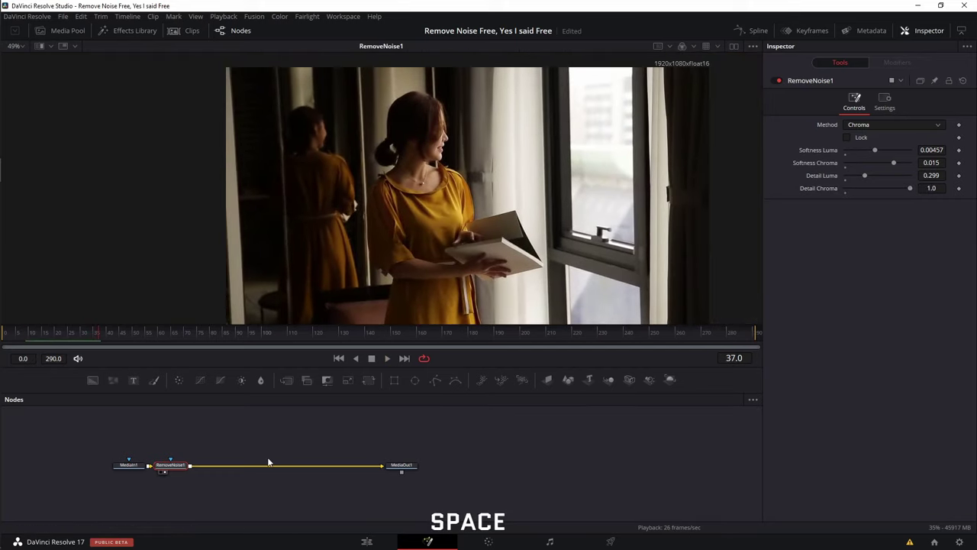
# Set up an A/B split in the viewer comparing the RemoveNoise1 output with the original MediaIn1 clip
pyautogui.moveTo(267, 457); pyautogui.dragTo(290, 448)
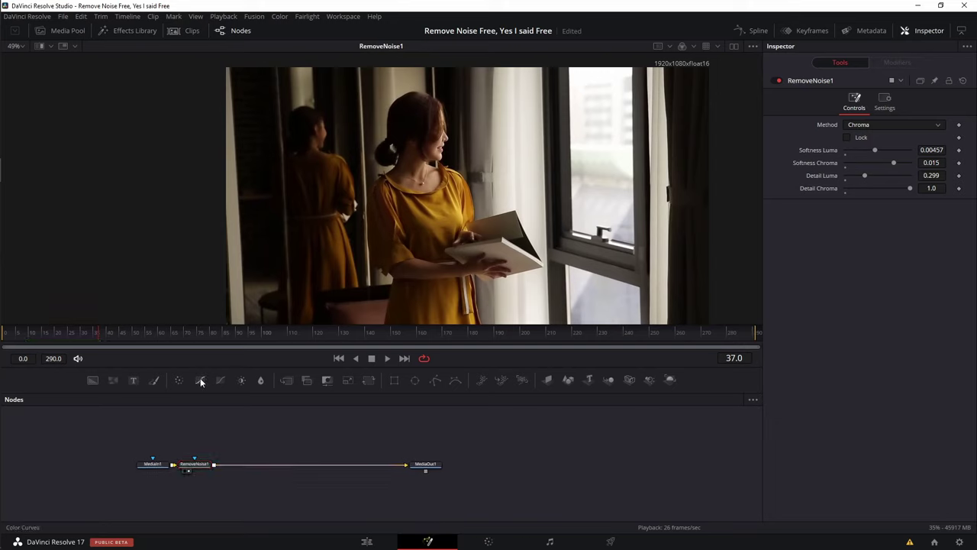
pyautogui.click(39, 46)
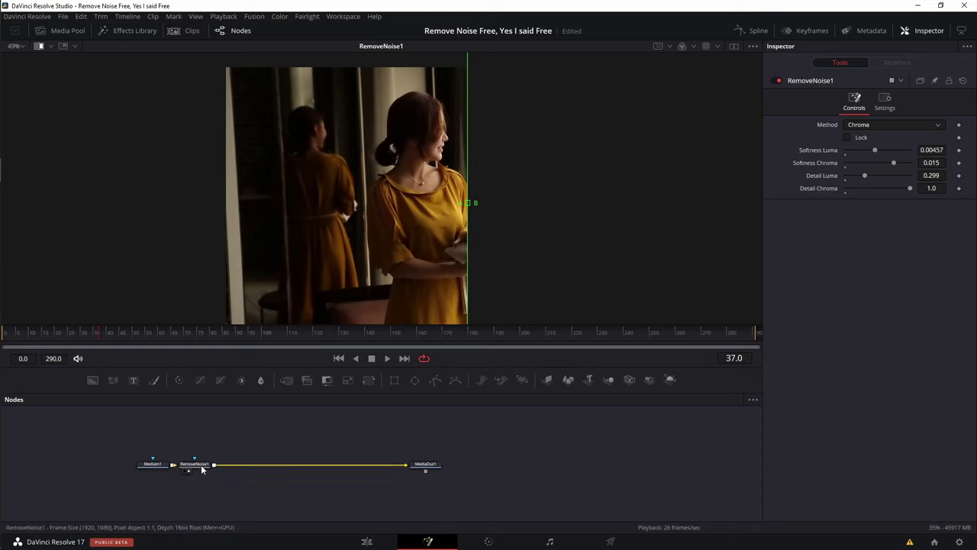
pyautogui.click(203, 466)
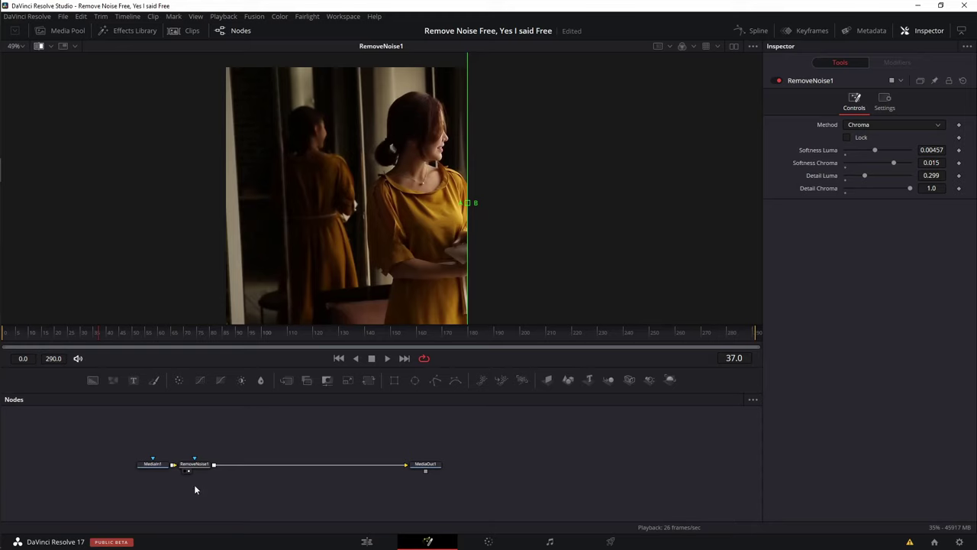
pyautogui.click(154, 463)
pyautogui.press('1')
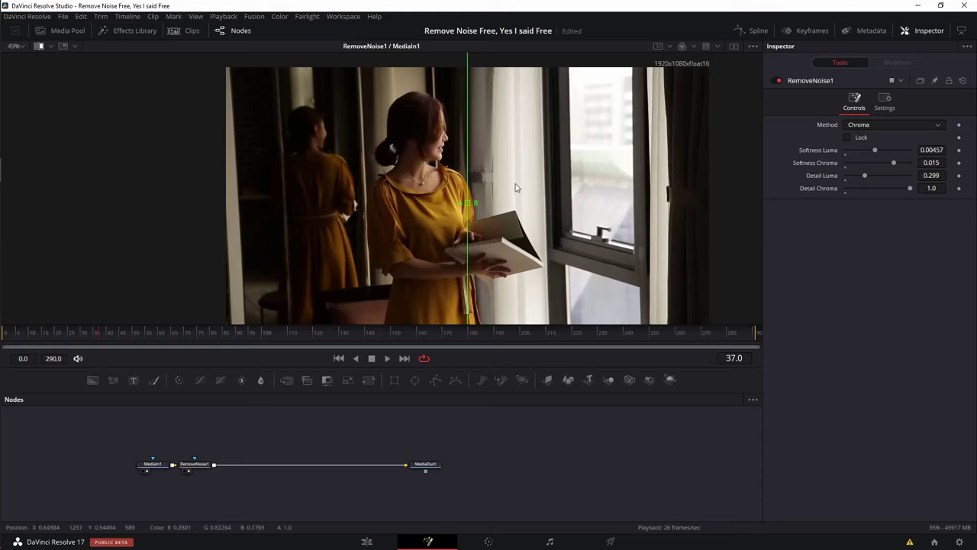
# Move and tilt the split line across the mirror reflection and compare the denoised and original footage in playback and up close
pyautogui.moveTo(467, 203); pyautogui.dragTo(285, 163)
pyautogui.press('space')
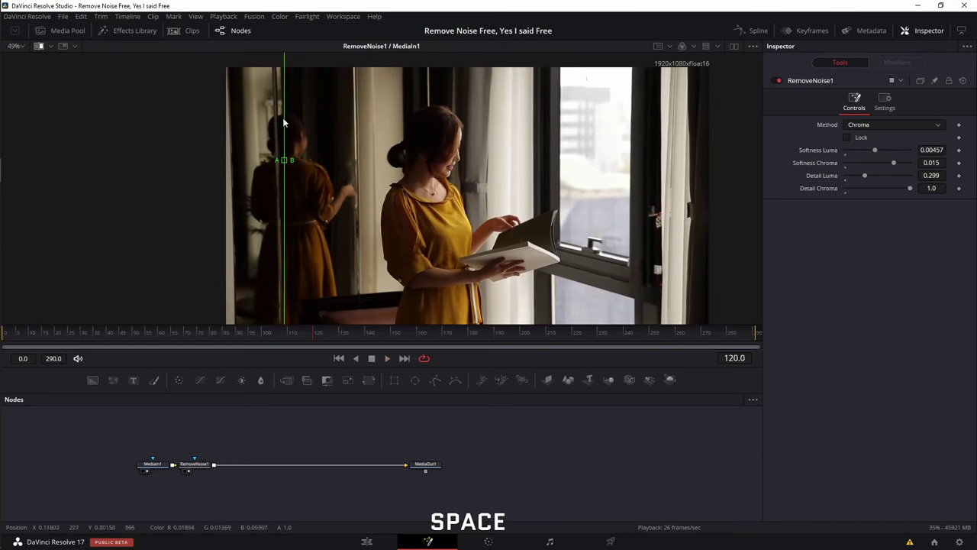
pyautogui.keyDown('ctrl'); pyautogui.scroll(8, 284, 117); pyautogui.keyUp('ctrl')
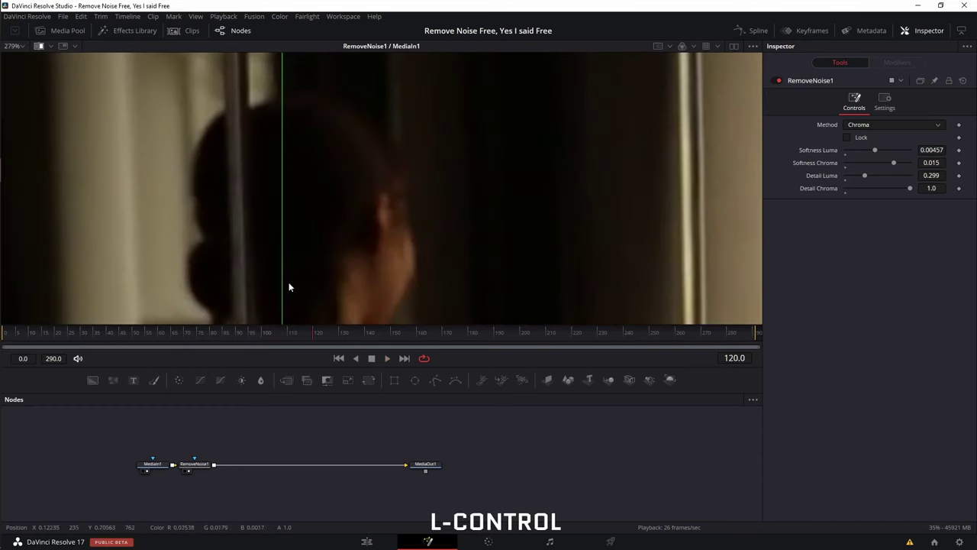
pyautogui.press('space')
pyautogui.moveTo(283, 145); pyautogui.dragTo(452, 223)
pyautogui.press('space')
pyautogui.press('space')
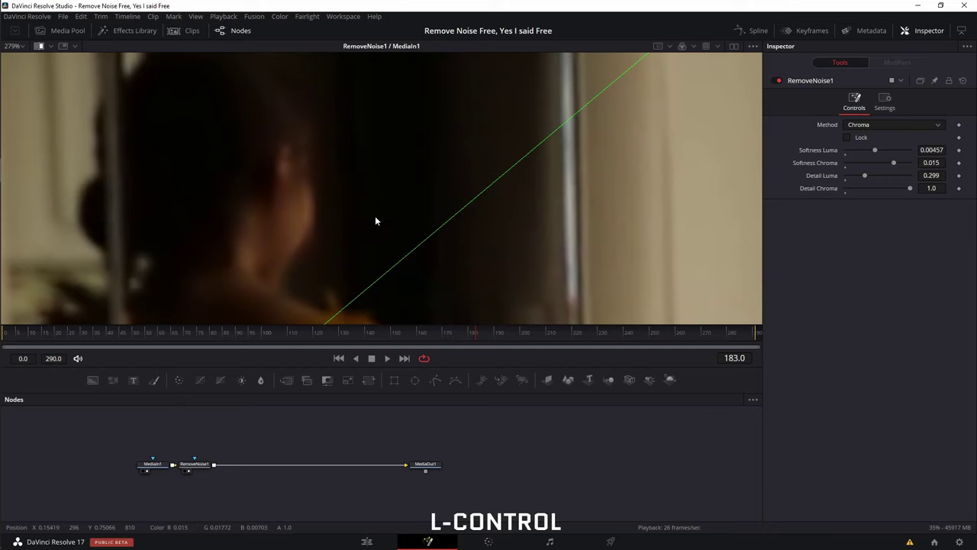
pyautogui.keyDown('ctrl'); pyautogui.scroll(-5, 375, 215); pyautogui.keyUp('ctrl')
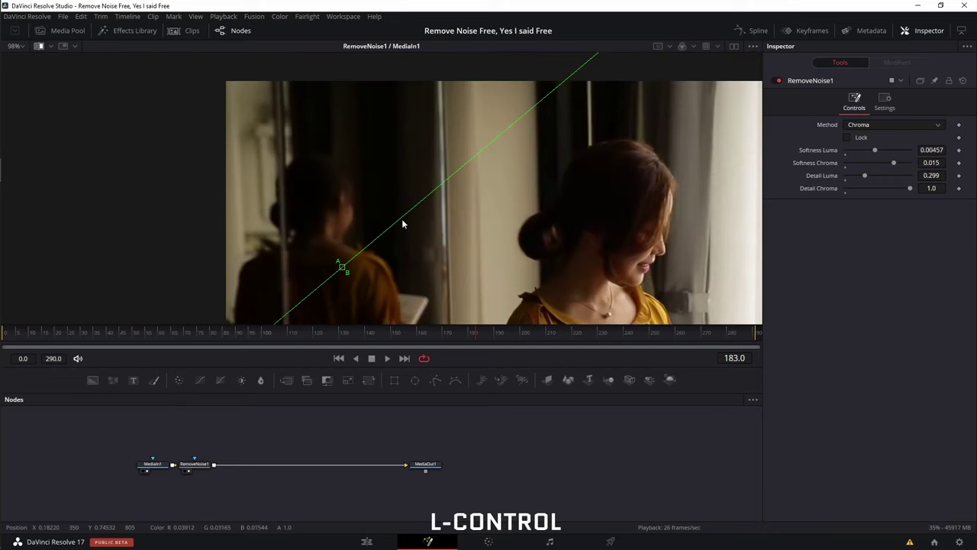
# Switch RemoveNoise1 back to the Color method and raise Detail Green to about 0.071
pyautogui.click(197, 469)
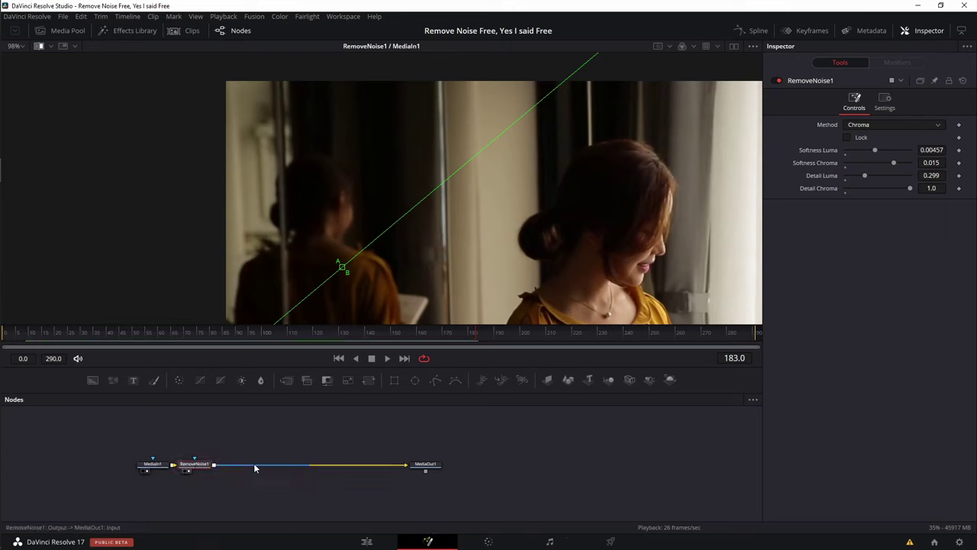
pyautogui.click(850, 127)
pyautogui.click(854, 139)
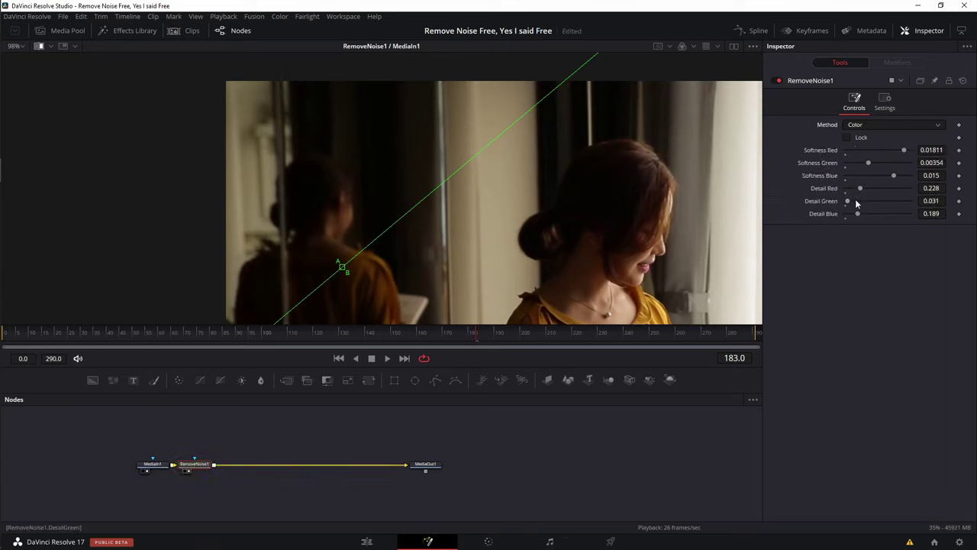
pyautogui.moveTo(849, 205); pyautogui.dragTo(850, 205)
# Add an Unsharp Mask after RemoveNoise1, show it in the viewer, and set its Size to about 0.512 and Gain to about 0.53
pyautogui.hotkey('shift', 'space')
pyautogui.write('removus')
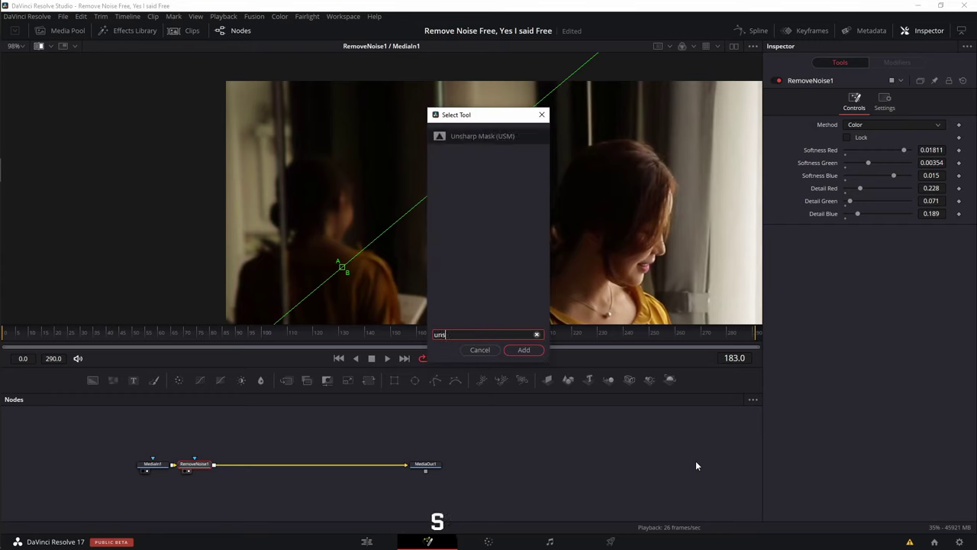
pyautogui.press('Return')
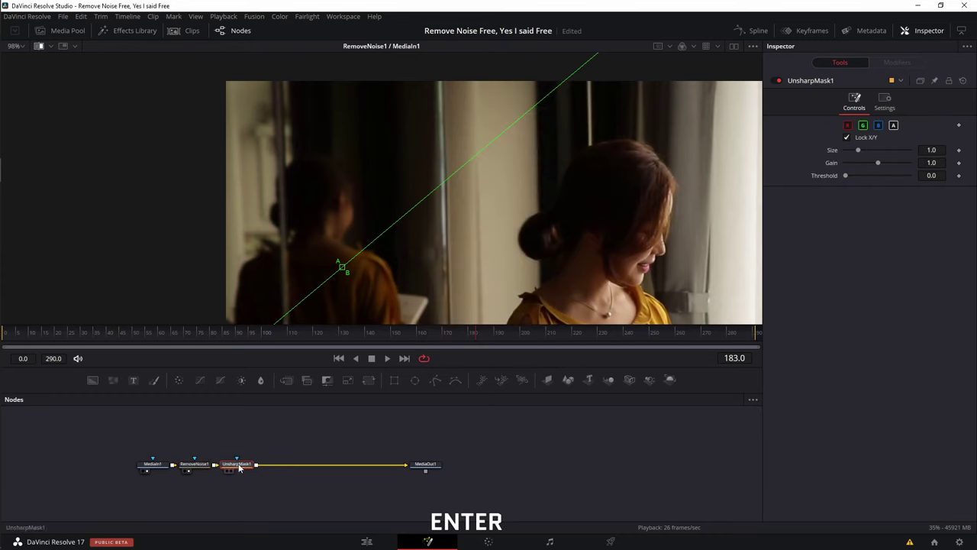
pyautogui.press('1')
pyautogui.moveTo(857, 149); pyautogui.dragTo(874, 165)
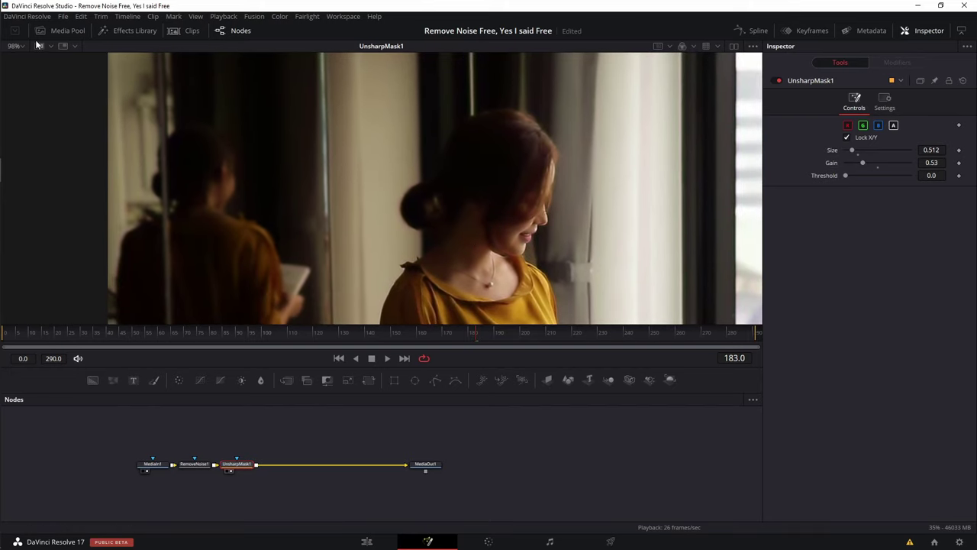
# Turn on the A/B split between UnsharpMask1 and MediaIn1 and move the split line across to the woman's shoulder and face
pyautogui.click(38, 46)
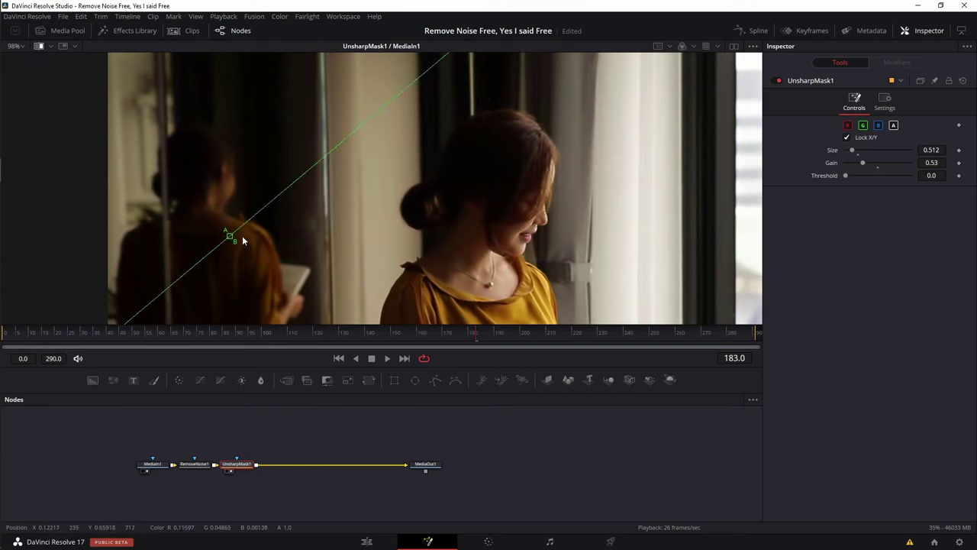
pyautogui.moveTo(242, 241); pyautogui.dragTo(391, 257)
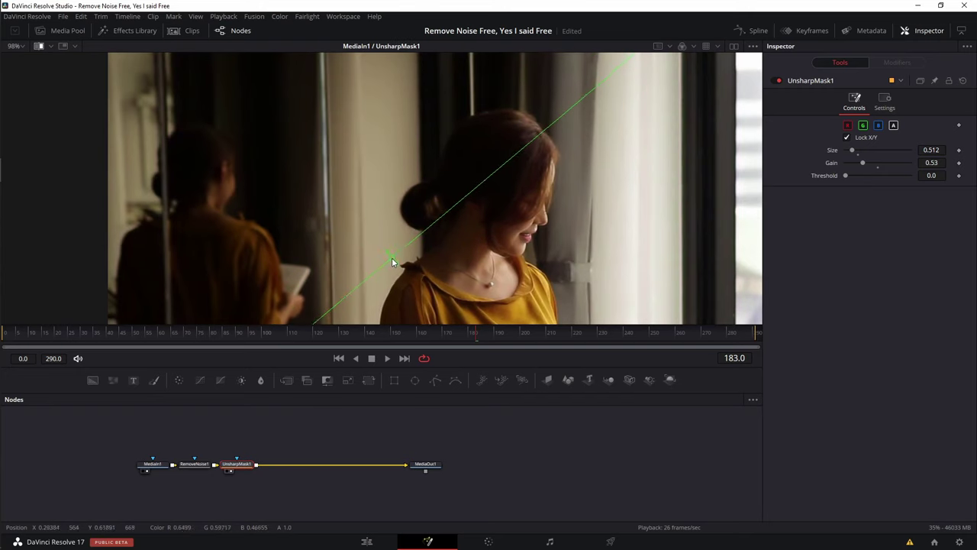
# Reset UnsharpMask1, readjust it to Size about 0.433 and Gain about 0.52, and reposition the split line for checking the face
pyautogui.click(963, 81)
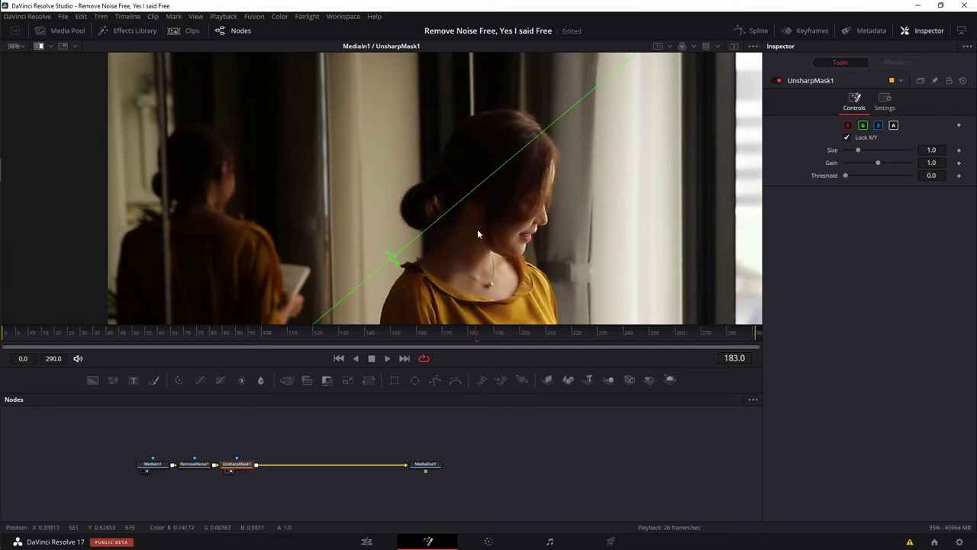
pyautogui.moveTo(395, 258); pyautogui.dragTo(366, 220)
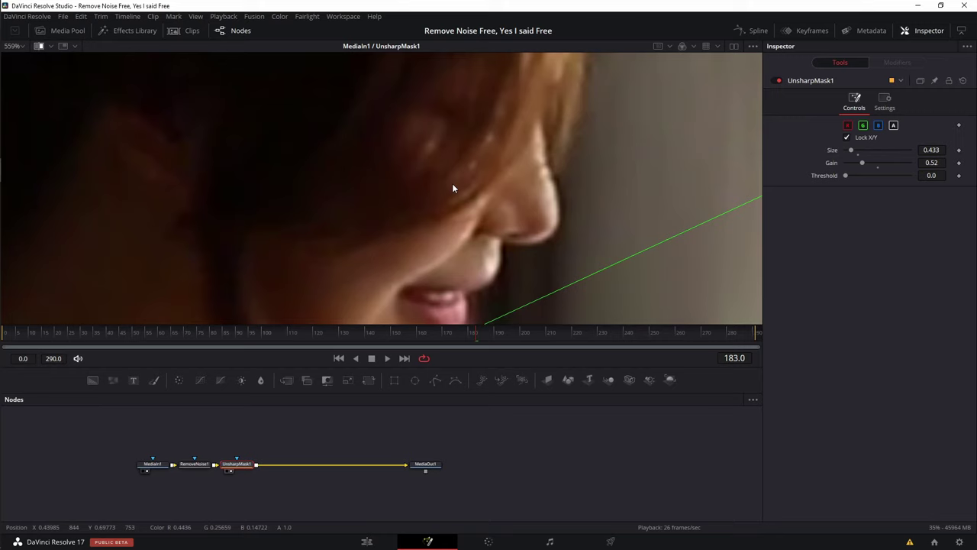
# Move the split line across the woman's face and dress to compare the sharpened result with the original, up close and in the wider frame
pyautogui.scroll(-5, 452, 188)
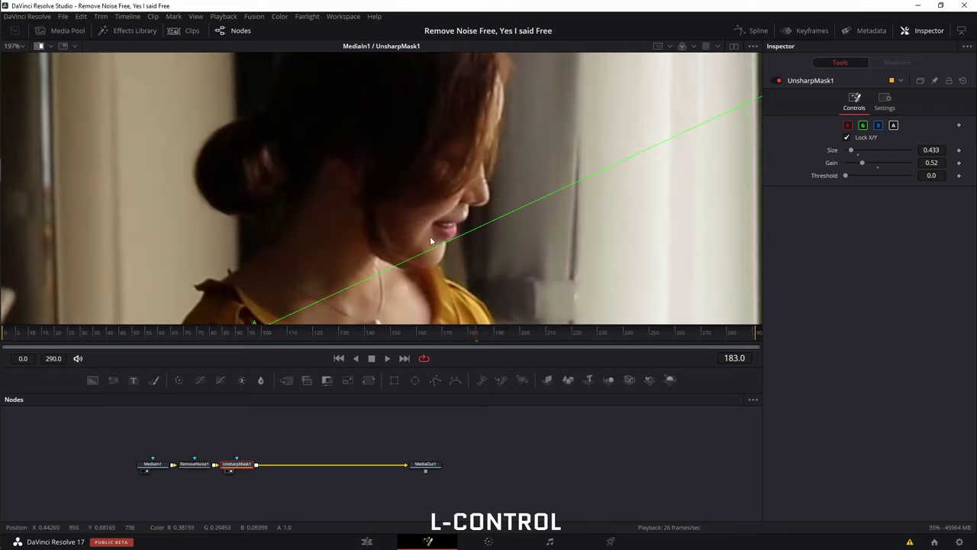
pyautogui.moveTo(458, 237); pyautogui.dragTo(407, 170)
pyautogui.scroll(-5, 405, 173)
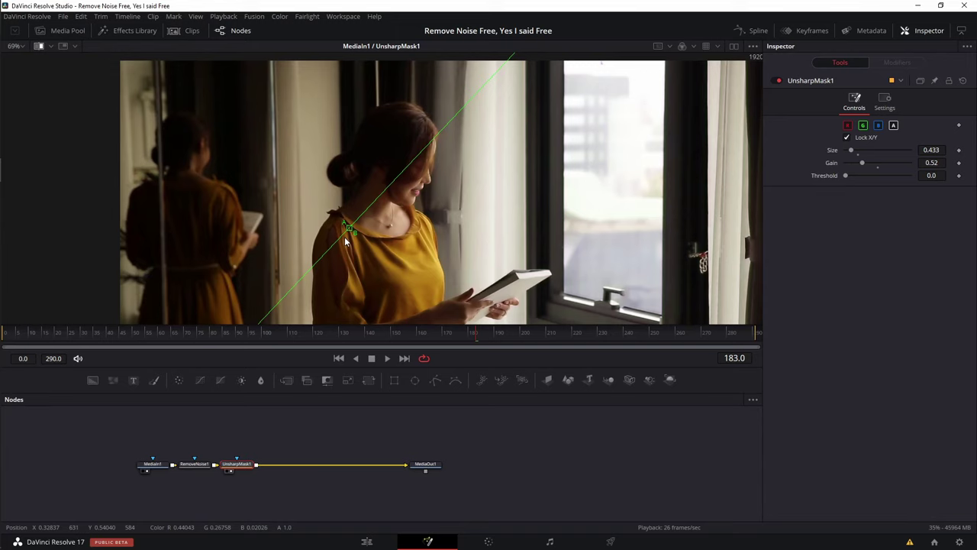
pyautogui.moveTo(345, 241); pyautogui.dragTo(403, 286)
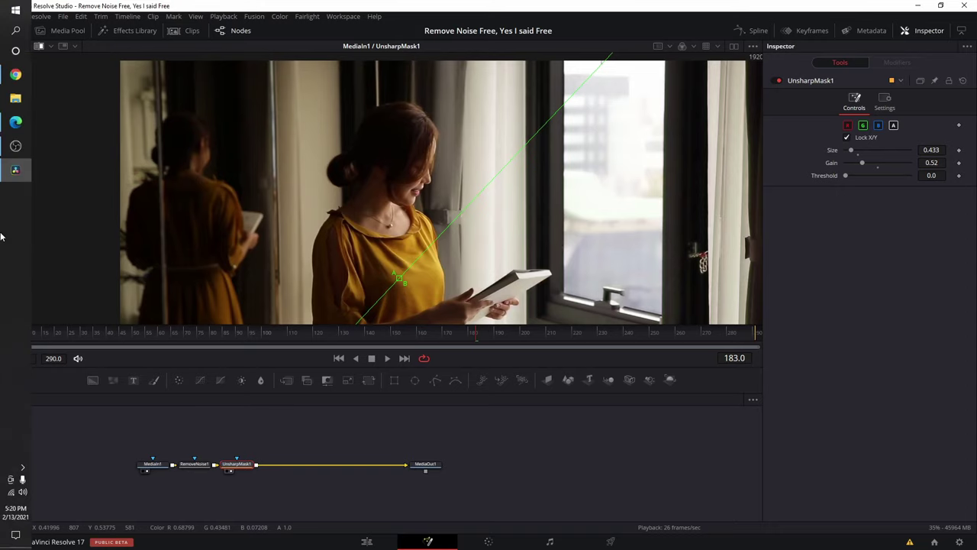
# Switch to Chrome, show the HitFilm Express Pay What You Want page, and select the Content Creator bundle
pyautogui.click(15, 75)
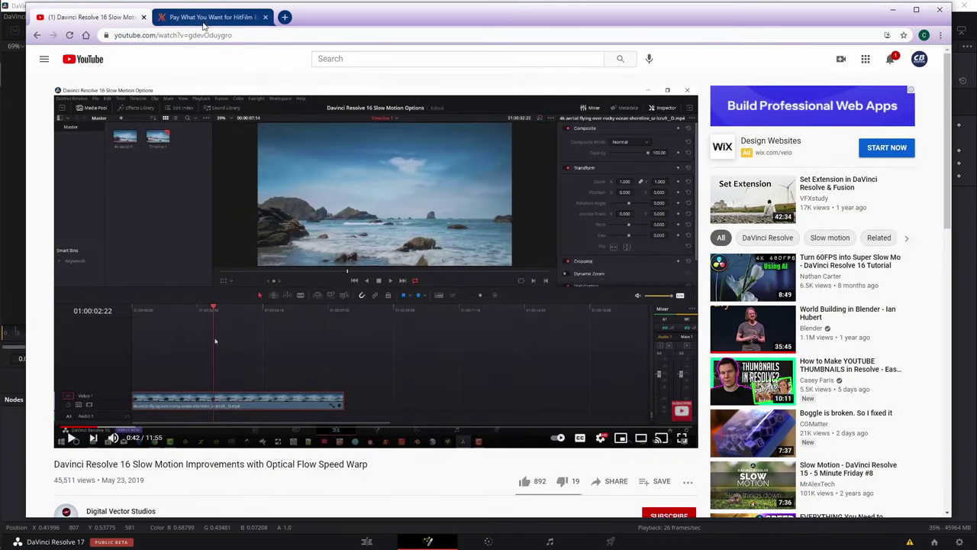
pyautogui.click(208, 18)
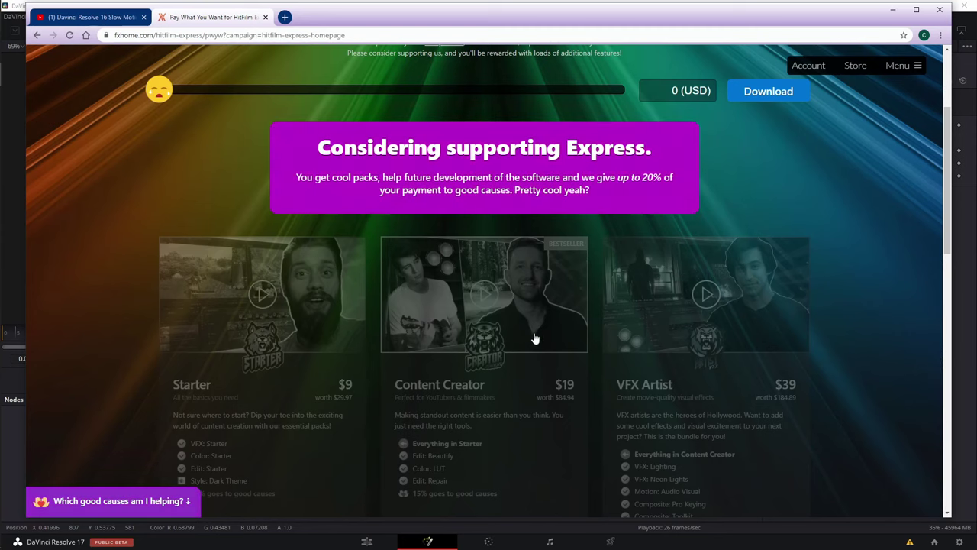
pyautogui.click(473, 404)
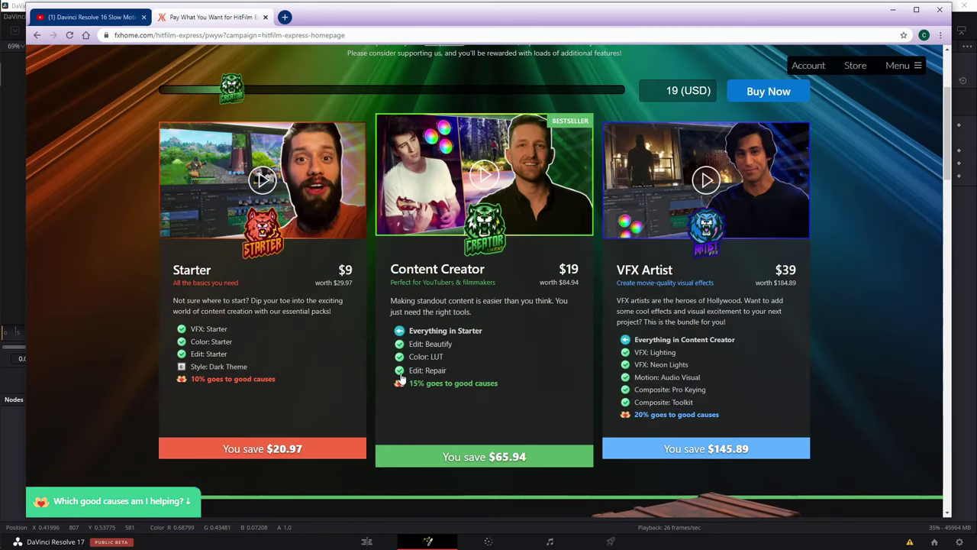
# Review the Content Creator bundle's packs, including the denoise tools in Edit: Repair, and return to DaVinci Resolve
pyautogui.scroll(-8, 493, 366)
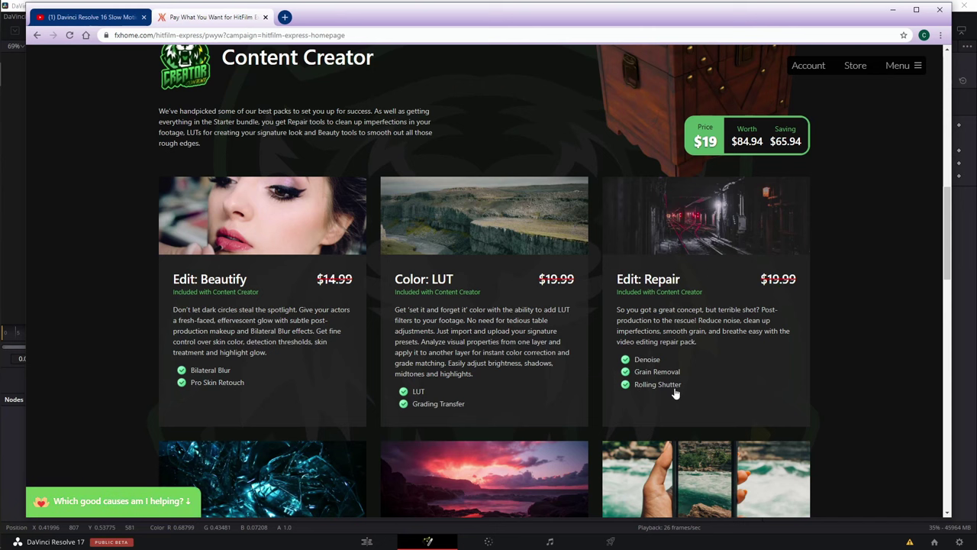
pyautogui.scroll(7, 571, 335)
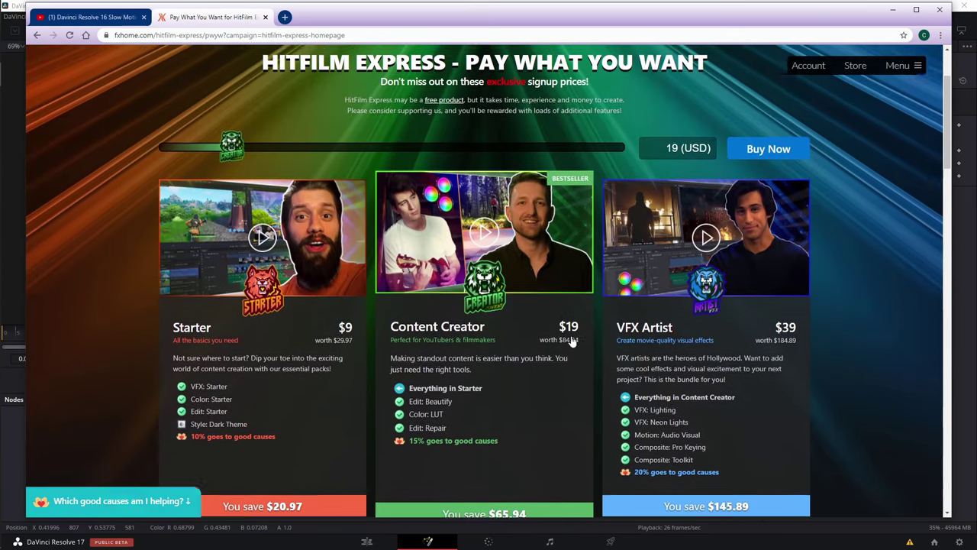
pyautogui.scroll(1, 571, 341)
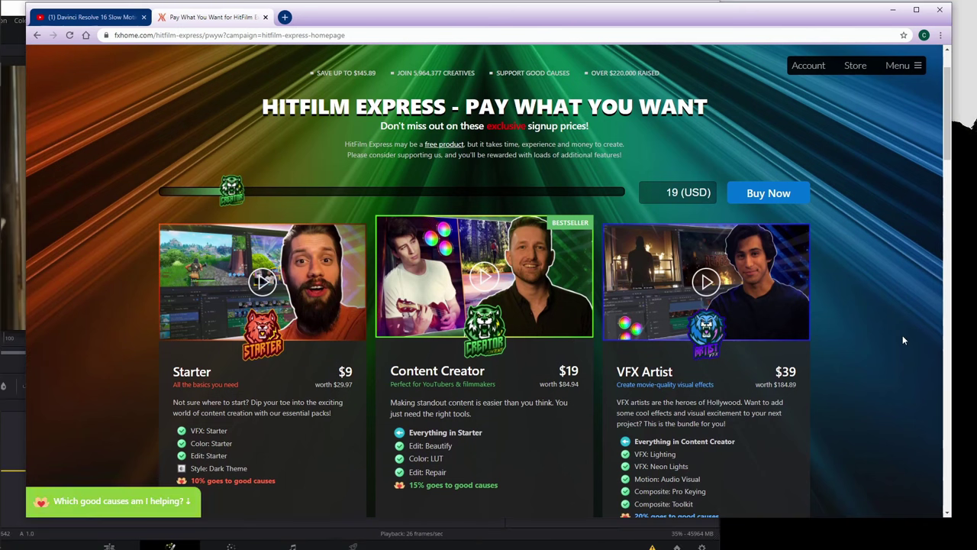
pyautogui.scroll(-1, 900, 340)
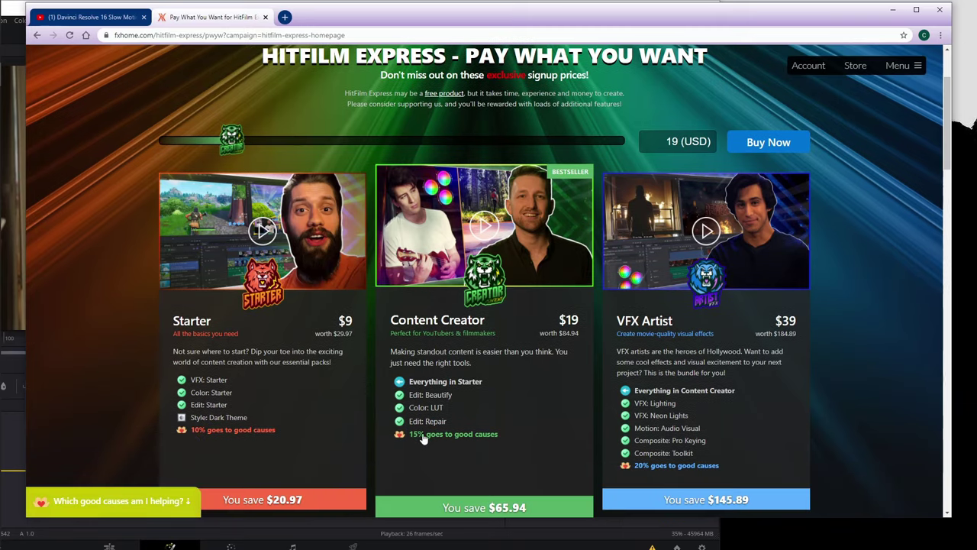
pyautogui.scroll(-4, 488, 410)
pyautogui.scroll(-2, 513, 398)
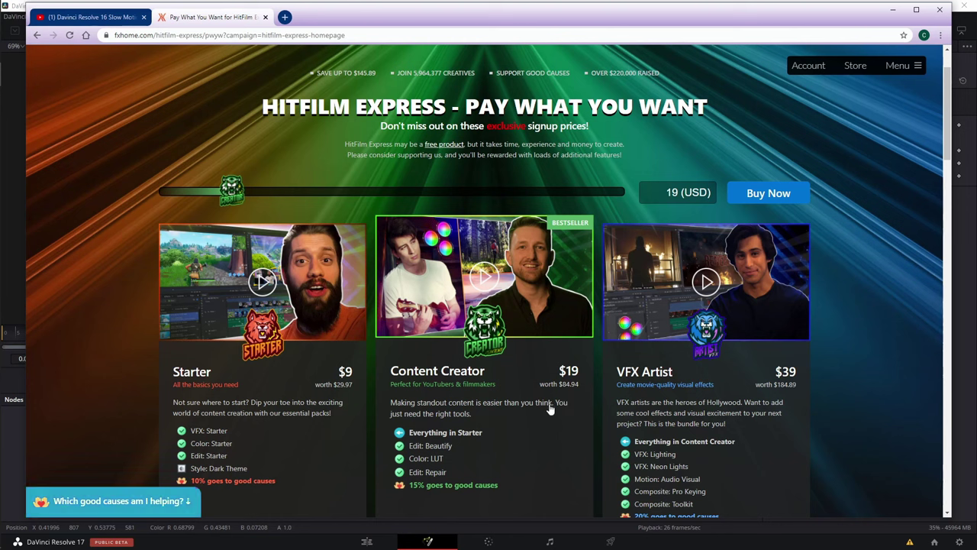
pyautogui.click(10, 238)
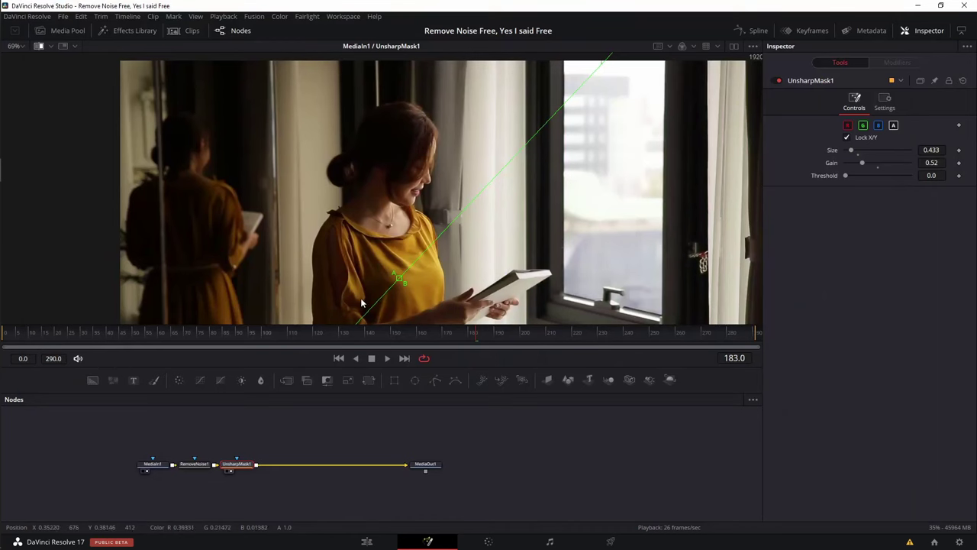